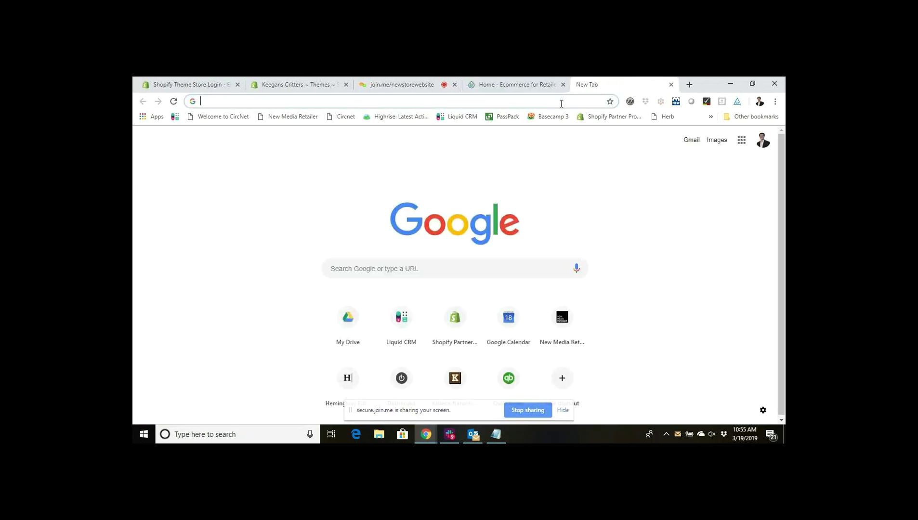
Load thomastonfeed.com in Chrome and submit a five-digit postal code in its prompt.
type("thomastonfeed.com")
key("Return")
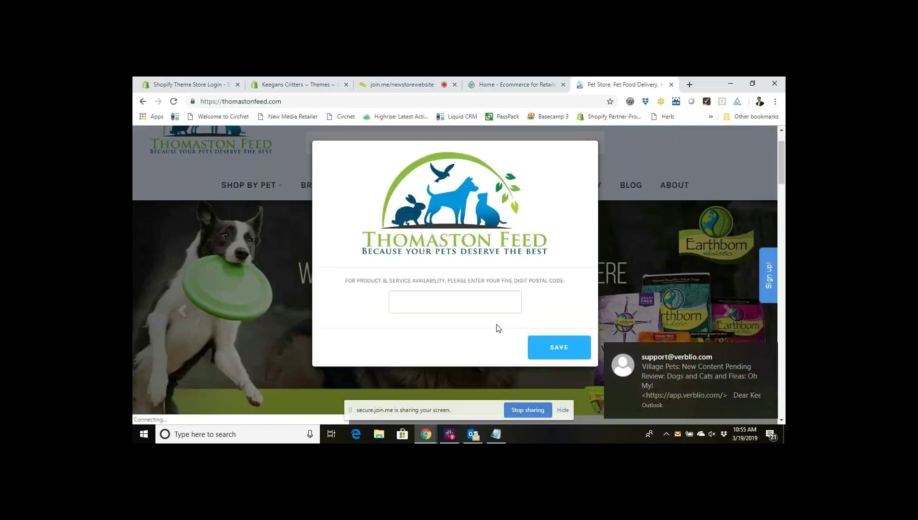
left_click(496, 304)
type("113")
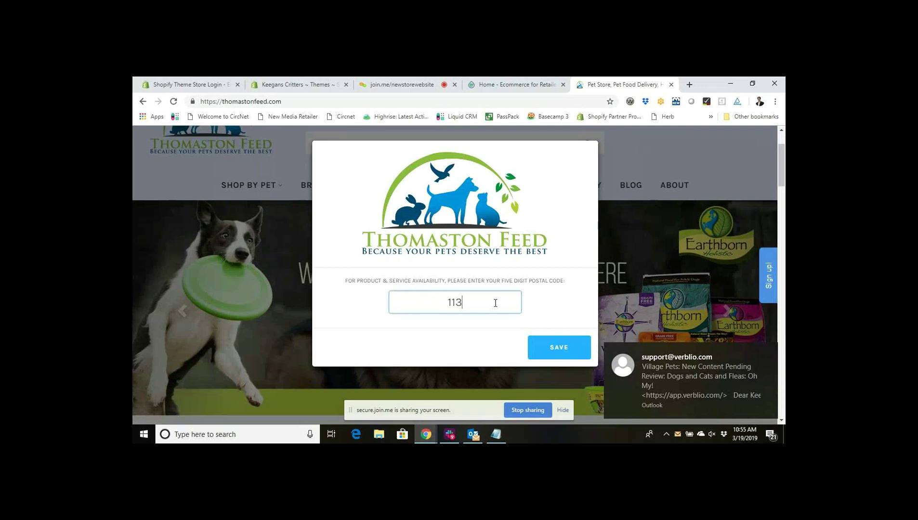
type("81")
key("BackSpace")
key("BackSpace")
key("BackSpace")
key("BackSpace")
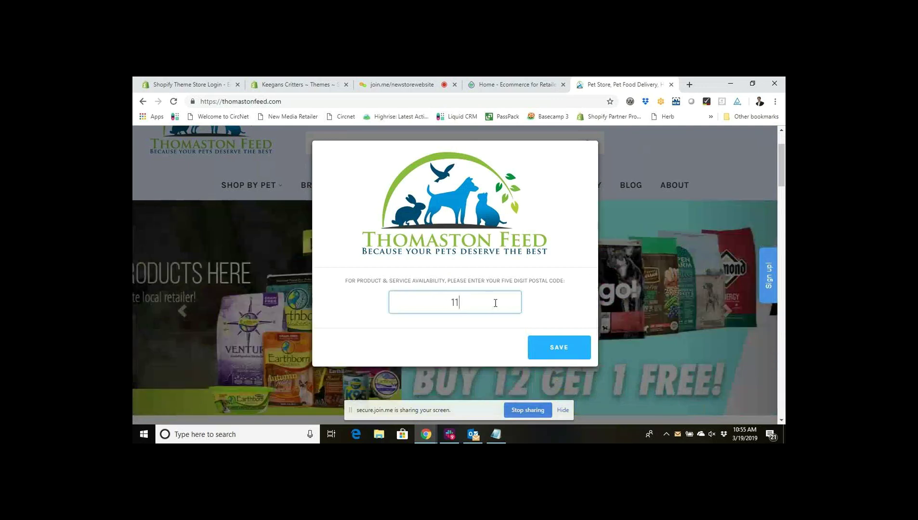
type("3815")
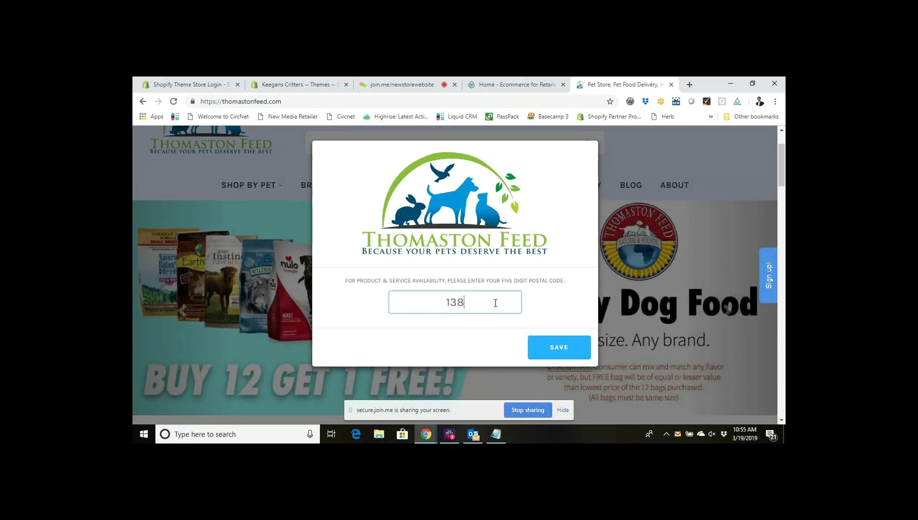
left_click(547, 354)
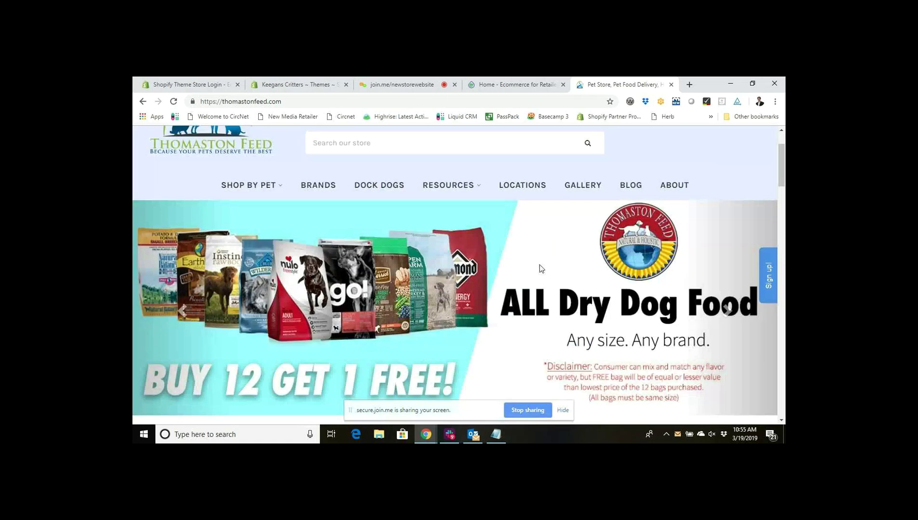
Dismiss the email signup discount offer and scroll to the Products We Recommend dog foods.
scroll(540, 265, "down", 5)
scroll(540, 268, "down", 2)
scroll(540, 268, "up", 2)
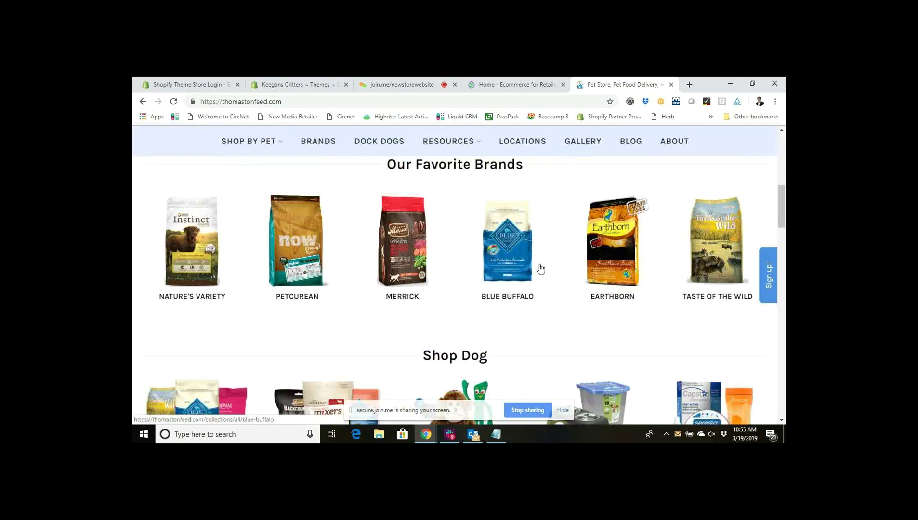
scroll(461, 340, "down", 10)
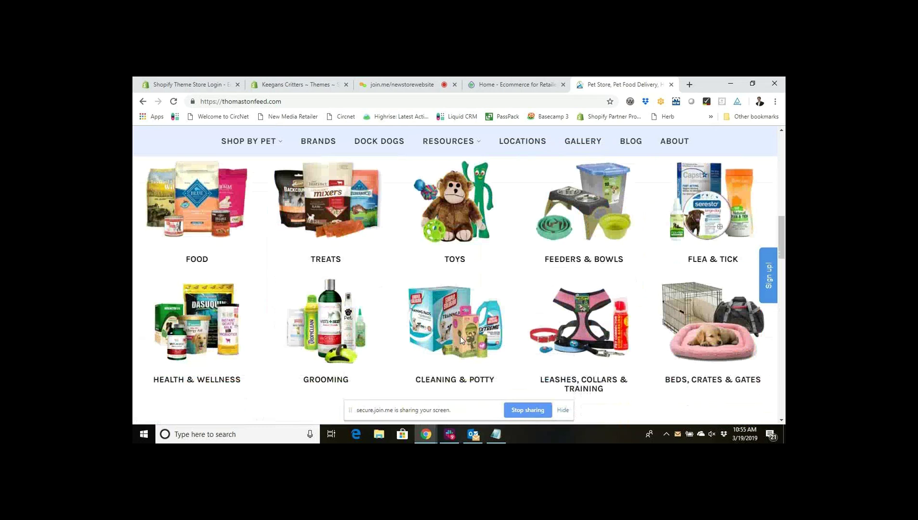
scroll(461, 340, "down", 6)
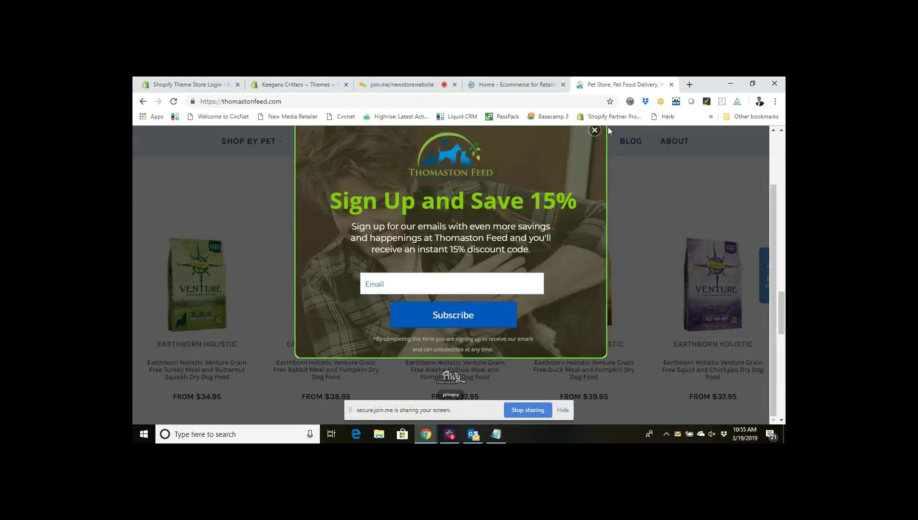
left_click(596, 141)
scroll(507, 295, "down", 2)
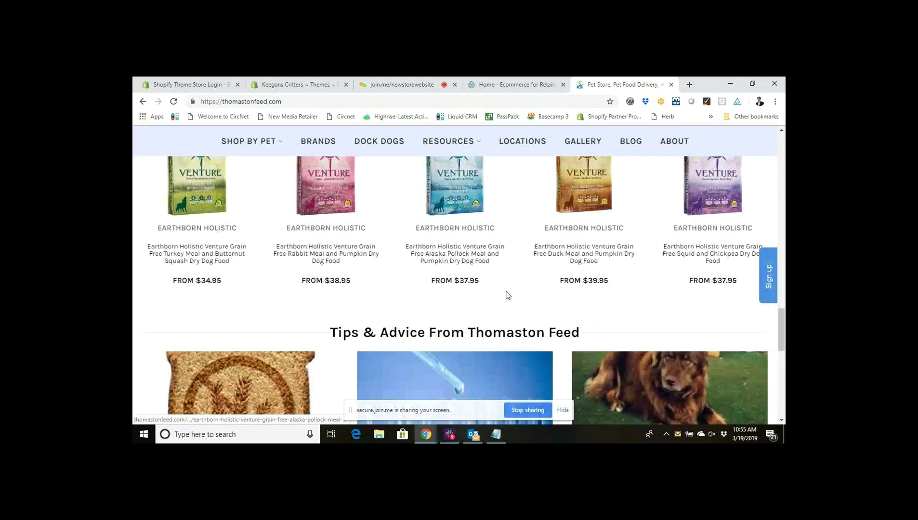
scroll(506, 294, "up", 1)
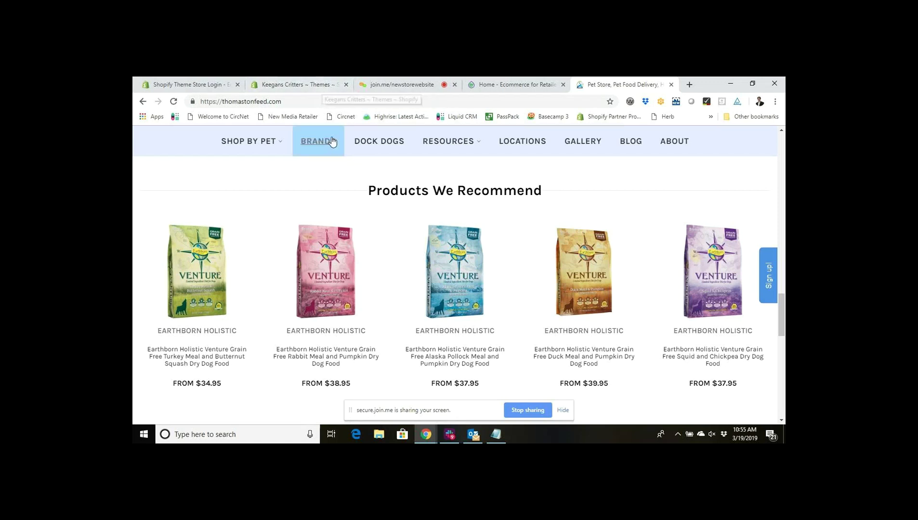
Go to the store's Shopify admin and list its Home page, Dog Toys and Dog Food collections.
left_click(288, 88)
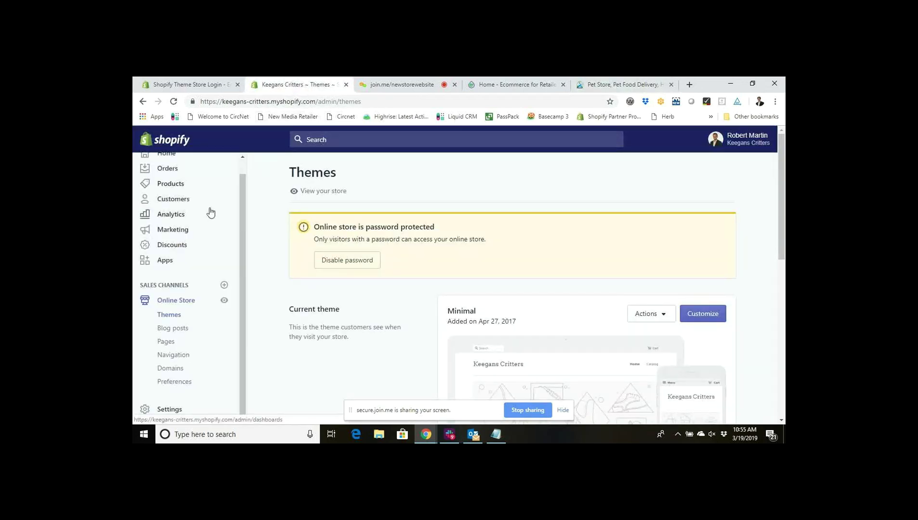
scroll(203, 232, "down", 1)
scroll(193, 264, "up", 1)
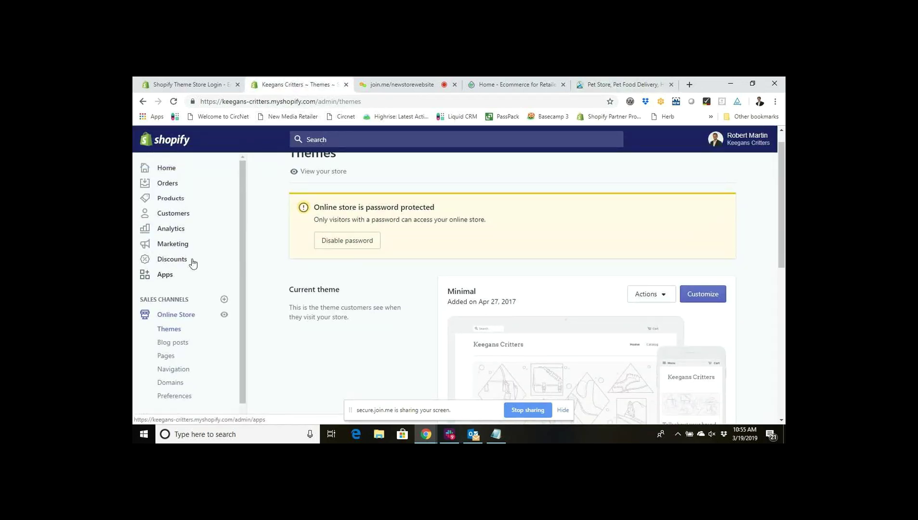
left_click(185, 200)
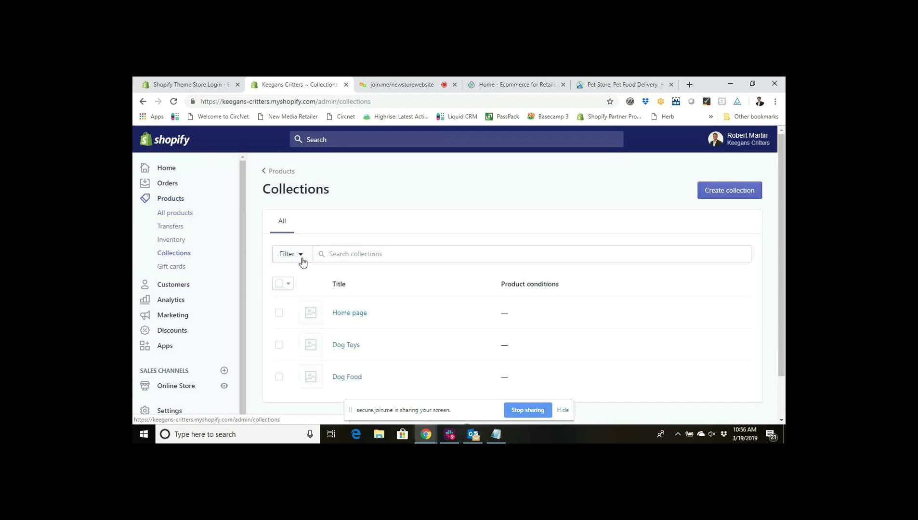
scroll(396, 267, "down", 1)
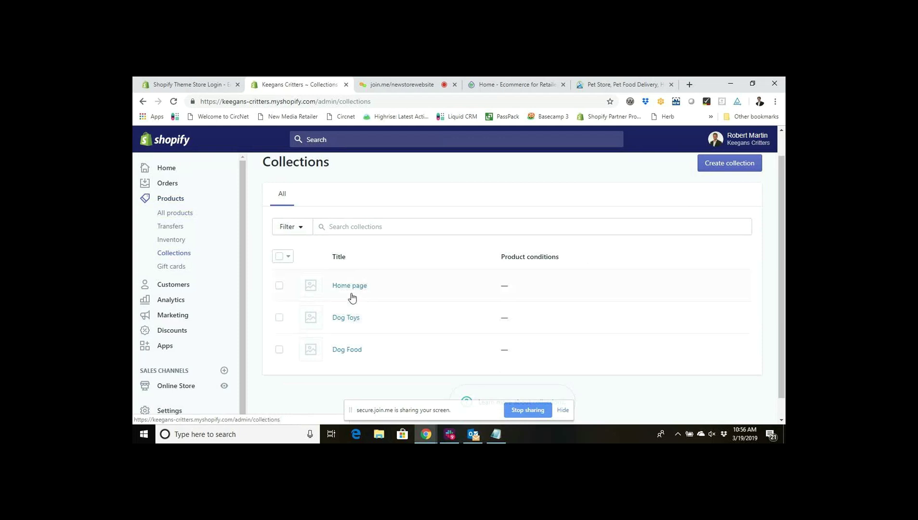
Retitle the Home page collection 'Featured Collection', save it, and return to the collections list.
left_click(350, 285)
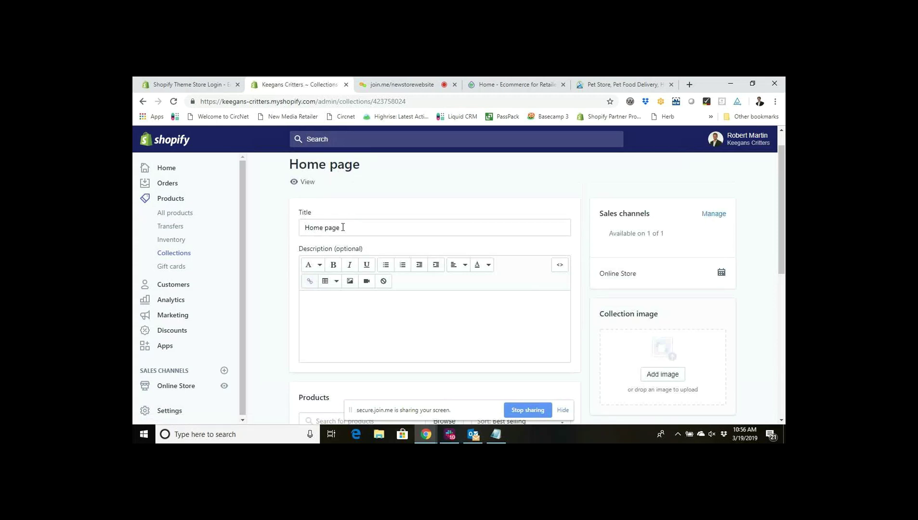
left_click_drag(343, 228, 302, 228)
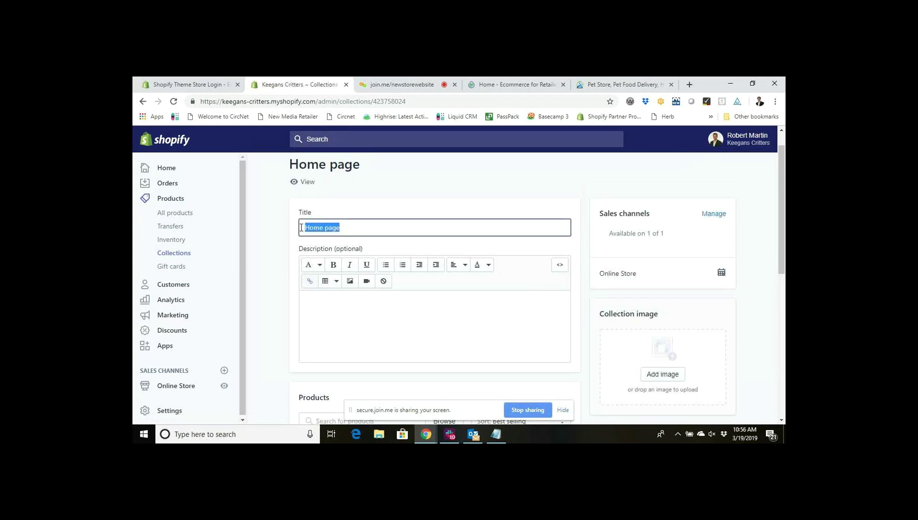
type("Feat")
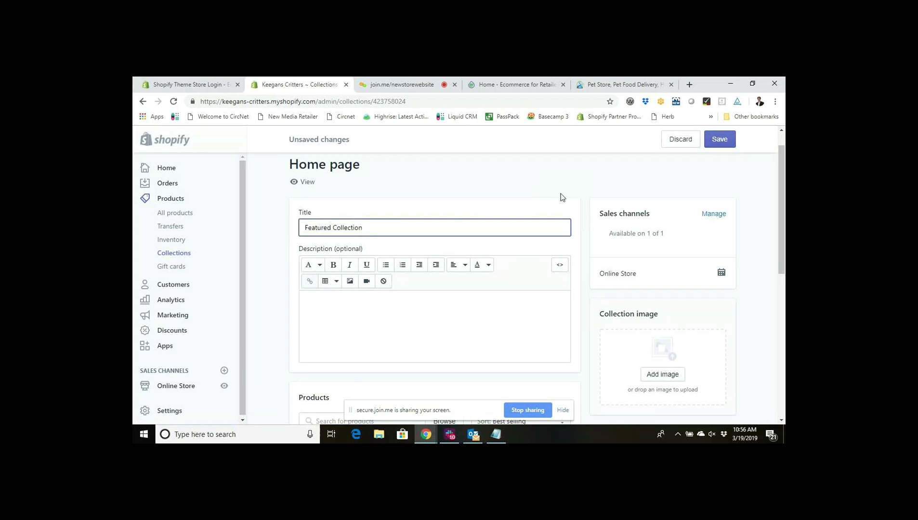
type("ured Collection")
left_click(714, 147)
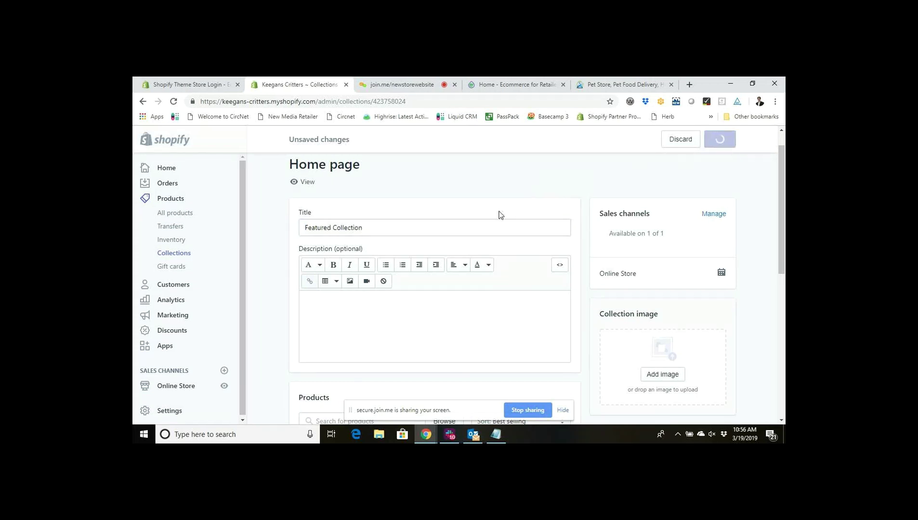
scroll(499, 215, "down", 1)
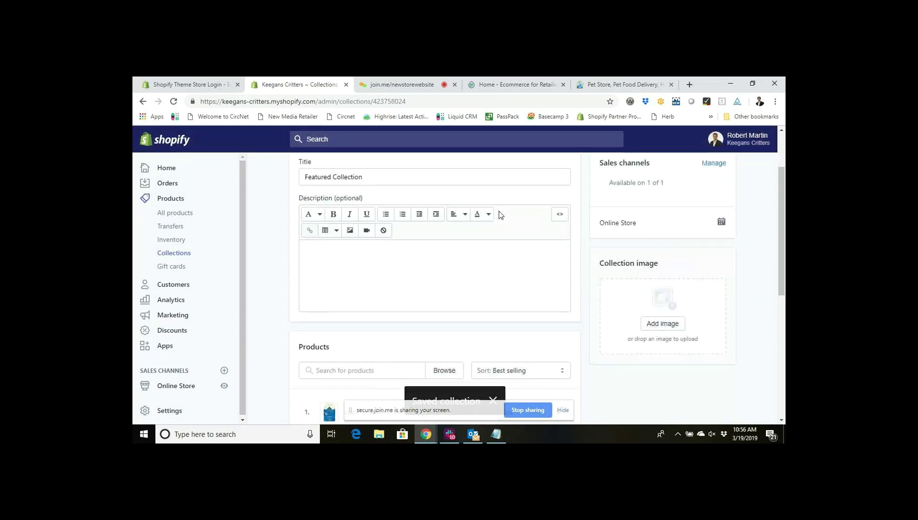
scroll(480, 208, "up", 2)
left_click(324, 162)
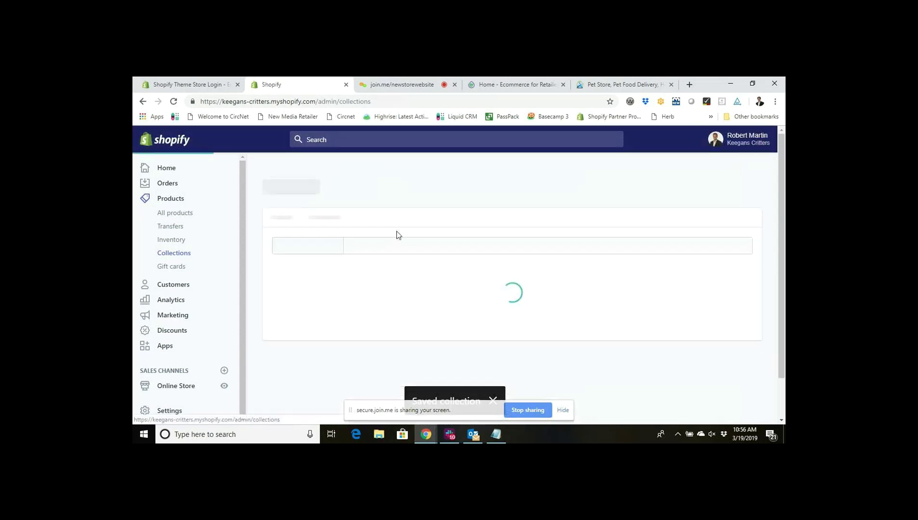
scroll(348, 307, "down", 1)
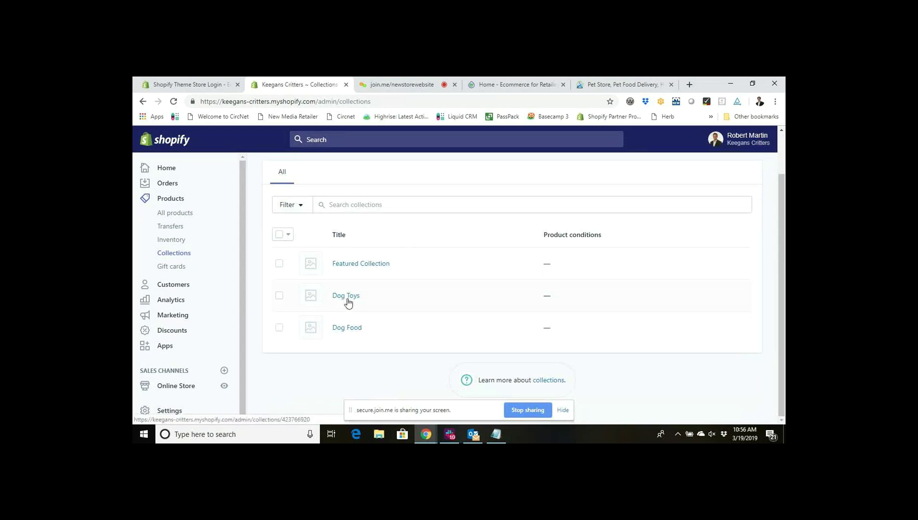
left_click(347, 330)
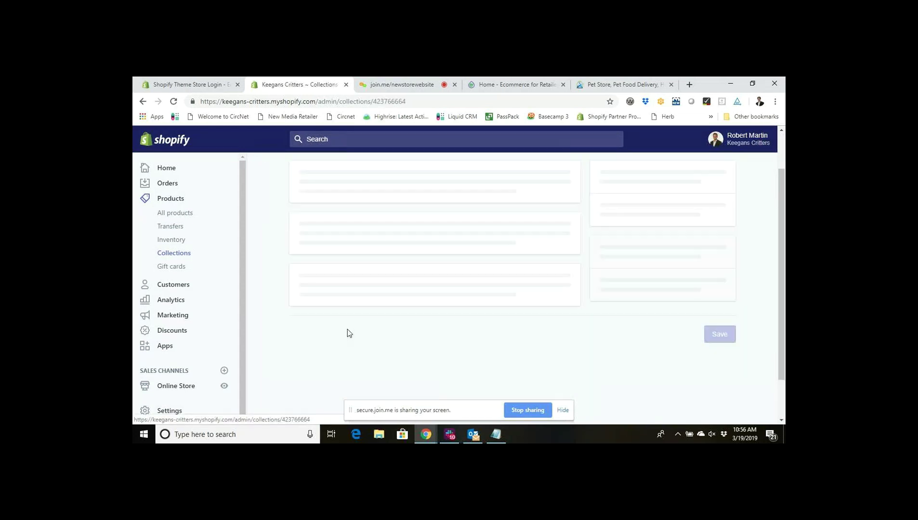
scroll(337, 257, "down", 3)
scroll(337, 257, "down", 2)
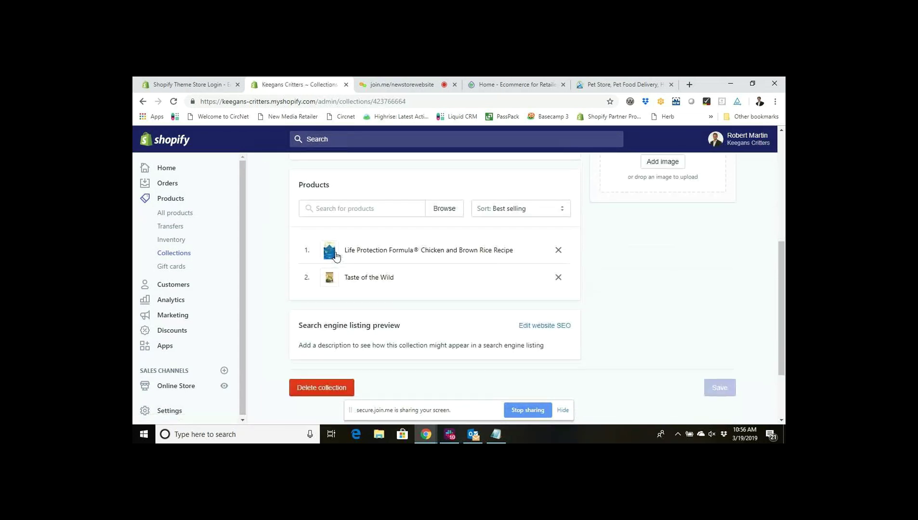
scroll(337, 256, "up", 5)
left_click(315, 177)
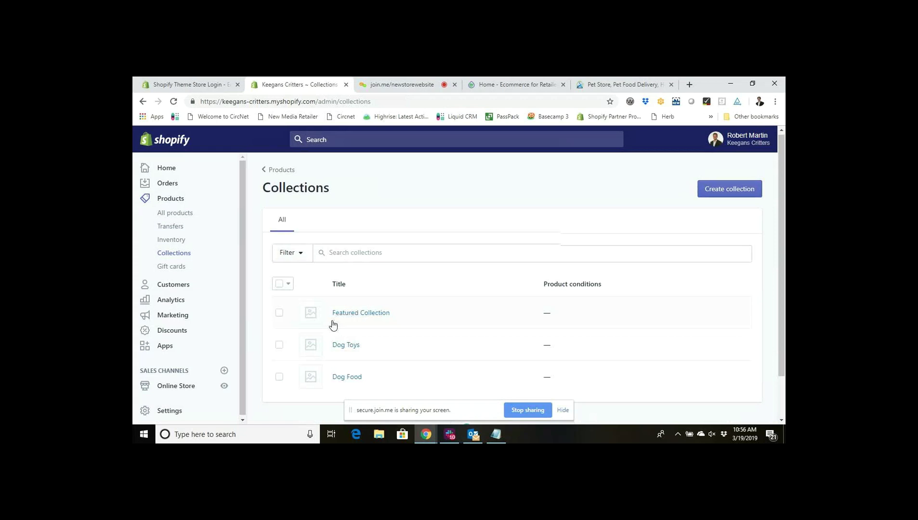
scroll(332, 324, "down", 1)
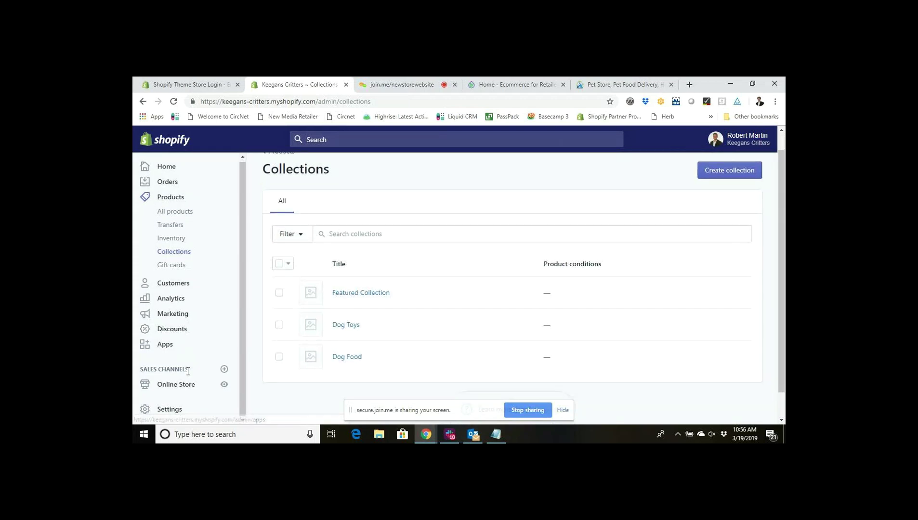
Preview the Debut theme from its Actions menu and scroll to its Featured Collection products.
left_click(186, 388)
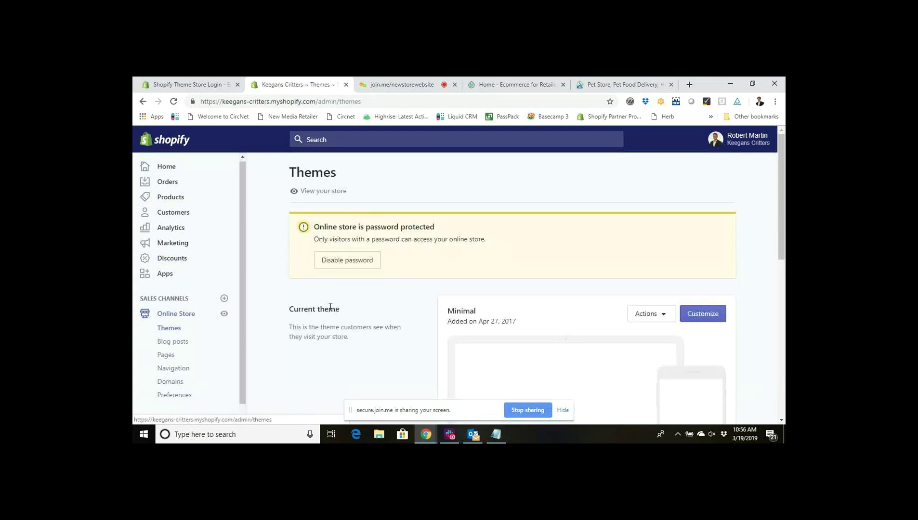
scroll(330, 306, "down", 8)
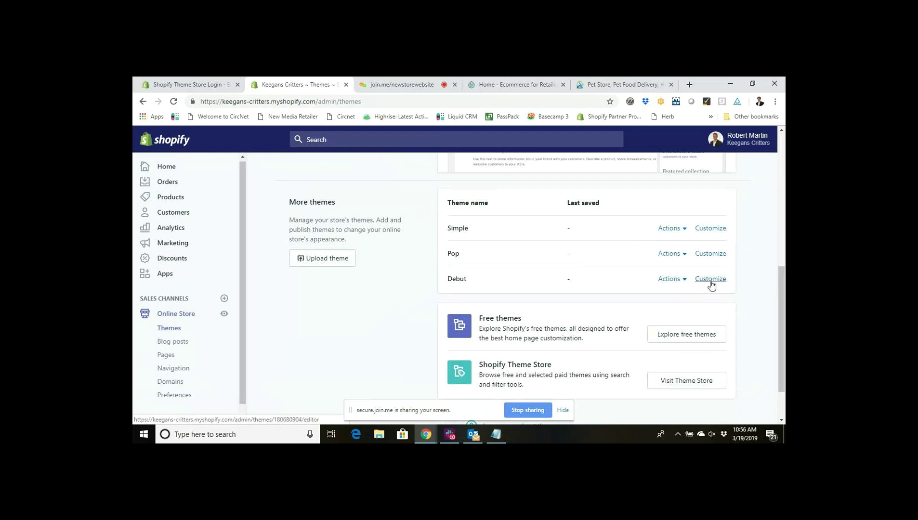
left_click(670, 280)
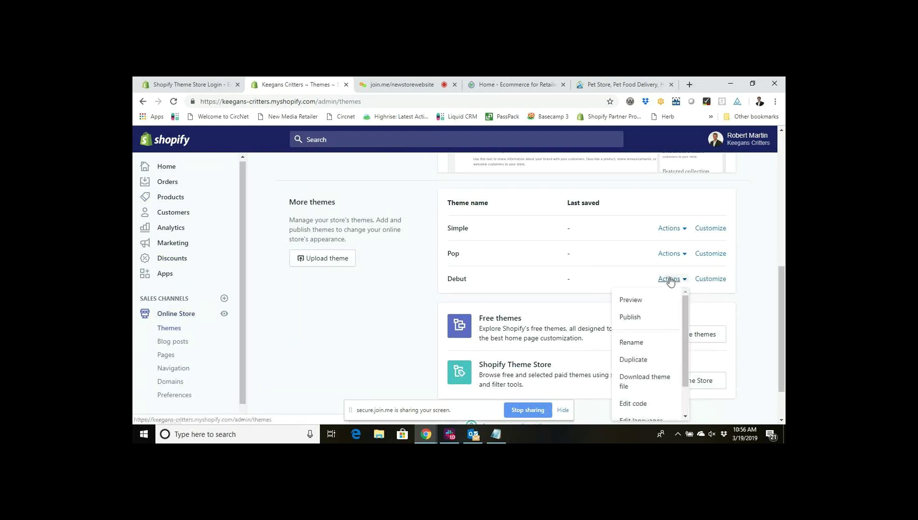
left_click(658, 299)
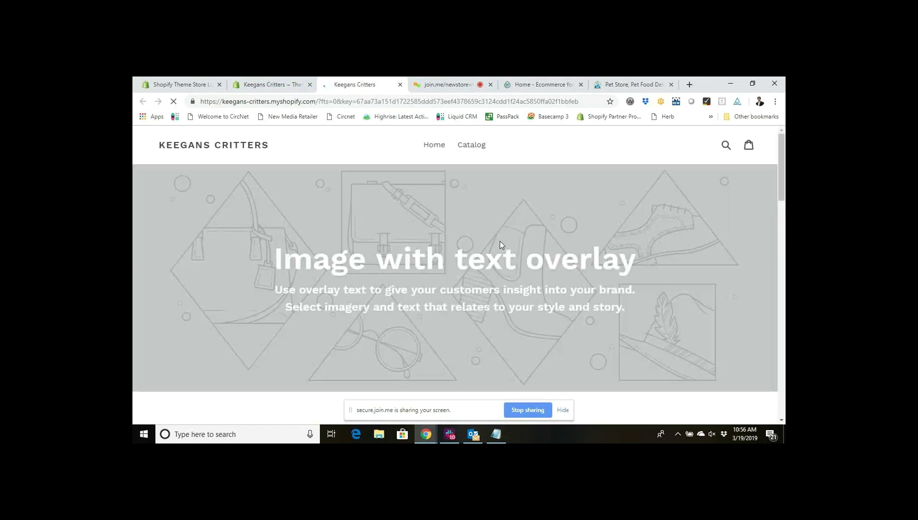
scroll(500, 246, "down", 4)
scroll(500, 246, "down", 3)
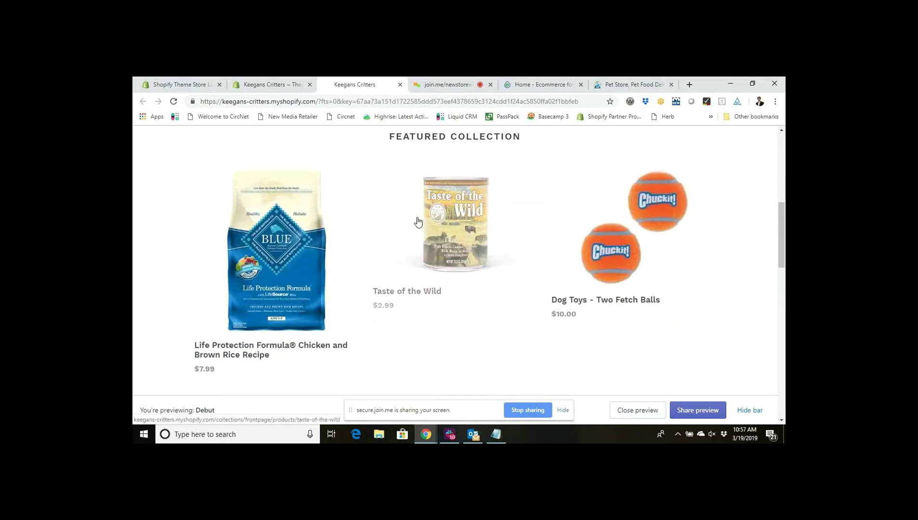
Back on the Themes page, close Debut's Actions menu and launch Customize for Debut.
left_click(283, 85)
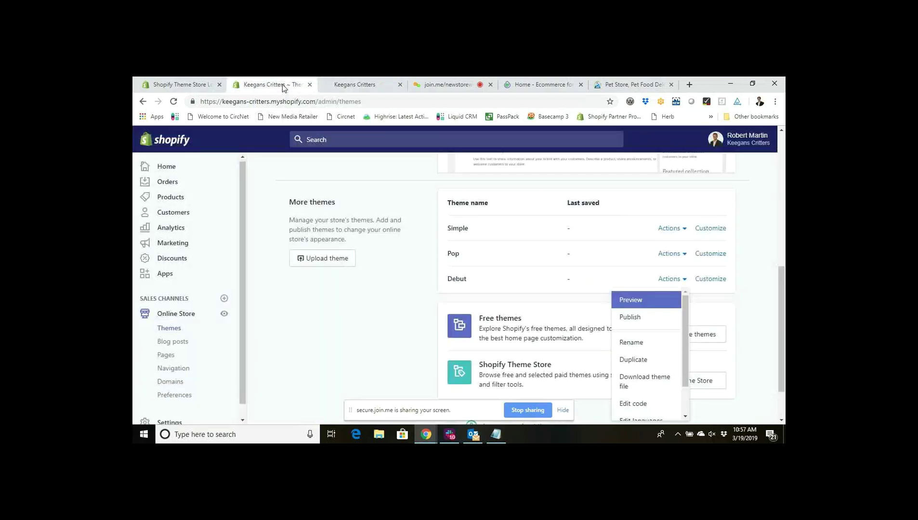
left_click(485, 298)
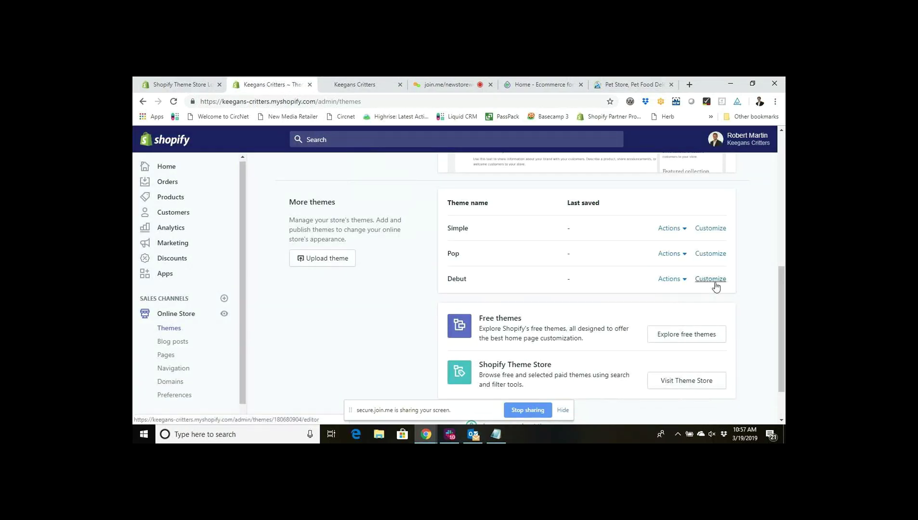
scroll(703, 329, "up", 6)
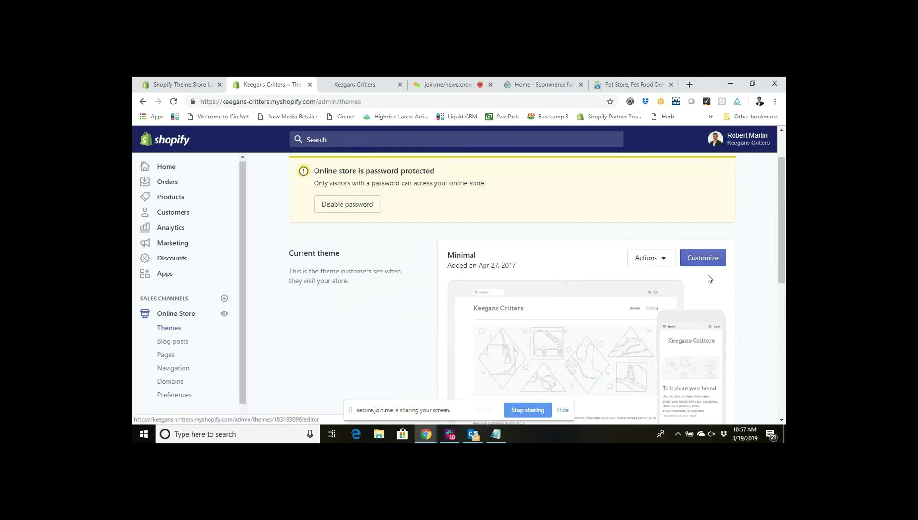
scroll(710, 279, "down", 2)
scroll(708, 278, "down", 1)
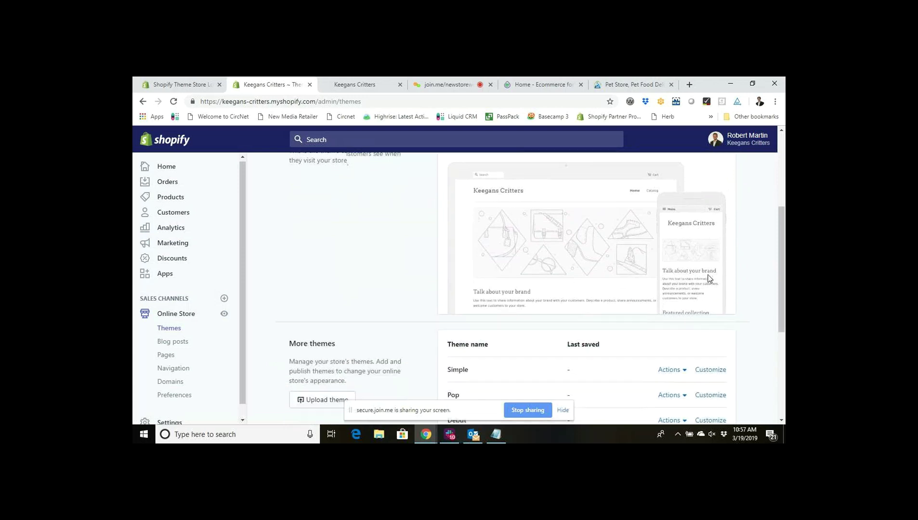
scroll(707, 279, "up", 3)
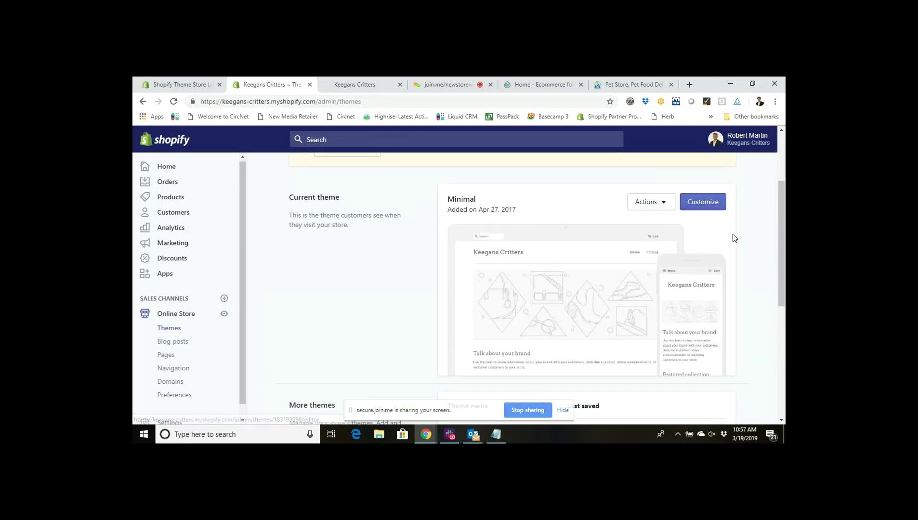
scroll(734, 236, "down", 3)
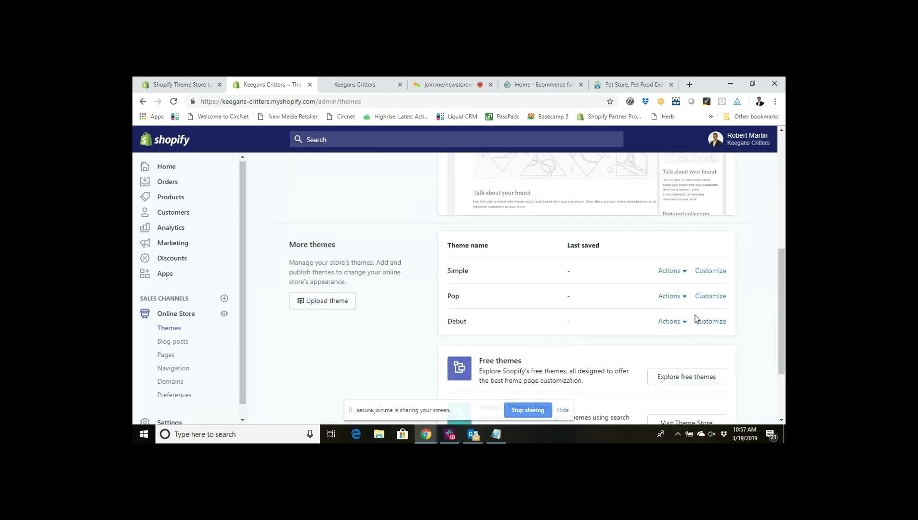
left_click(703, 322)
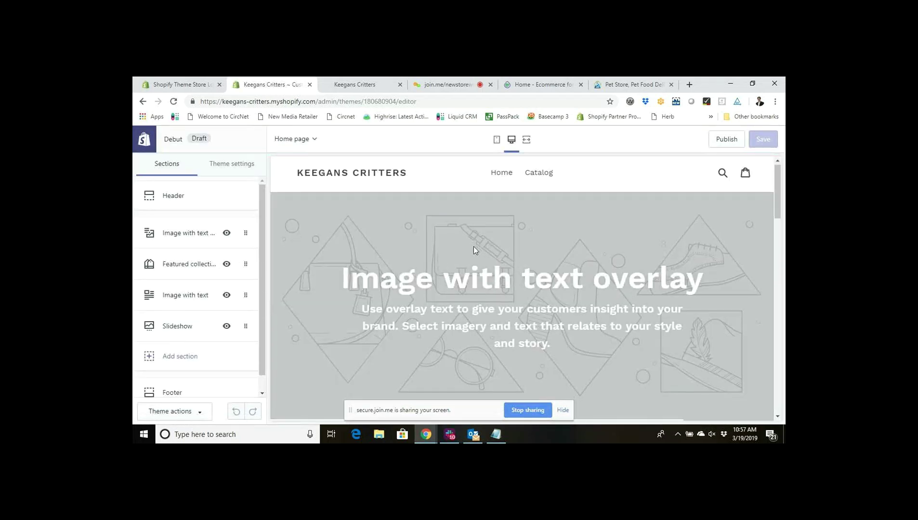
Scroll the Debut editor preview down to the Featured Collection's three priced pet products.
scroll(474, 246, "down", 5)
scroll(474, 246, "down", 1)
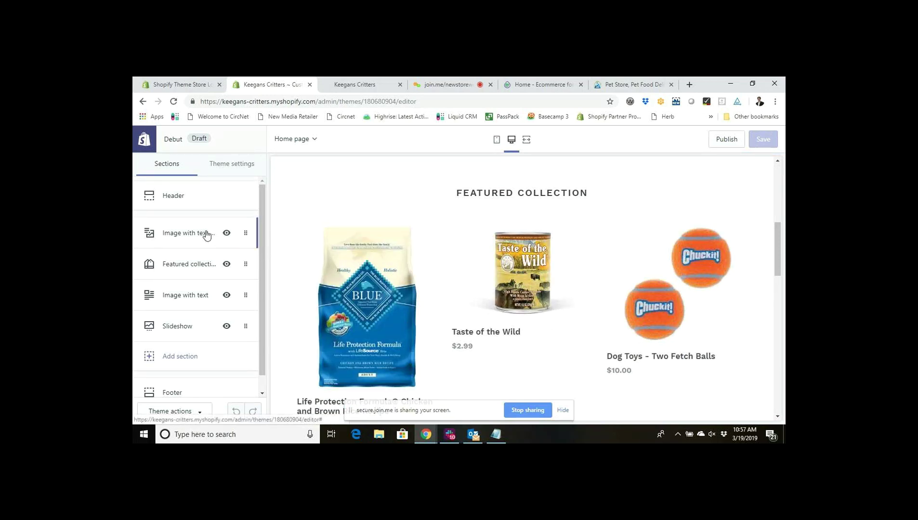
scroll(205, 235, "down", 1)
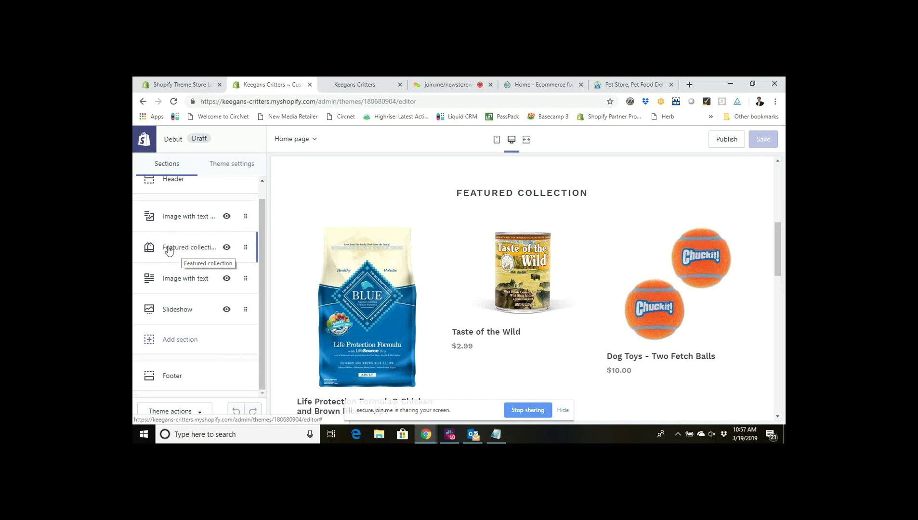
Change the featured collection section's heading from 'Featured collection' to 'Top Products'.
left_click(185, 248)
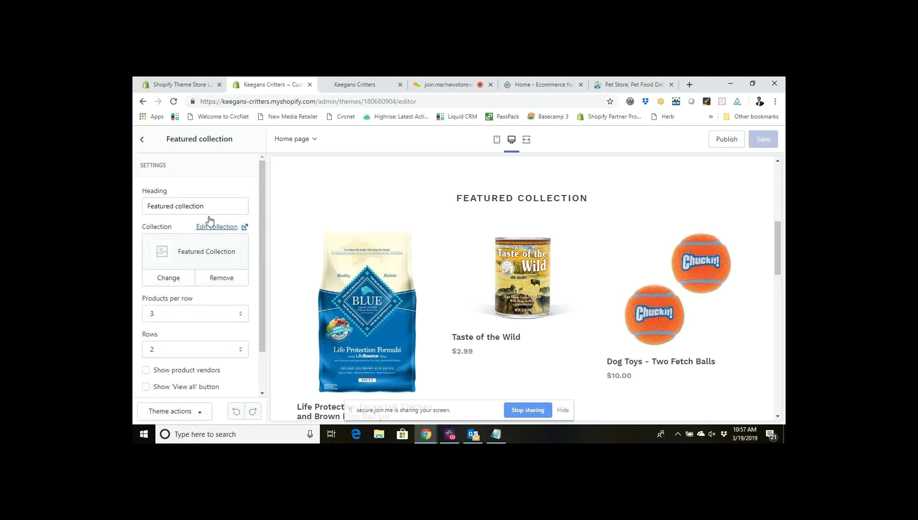
left_click_drag(208, 207, 147, 209)
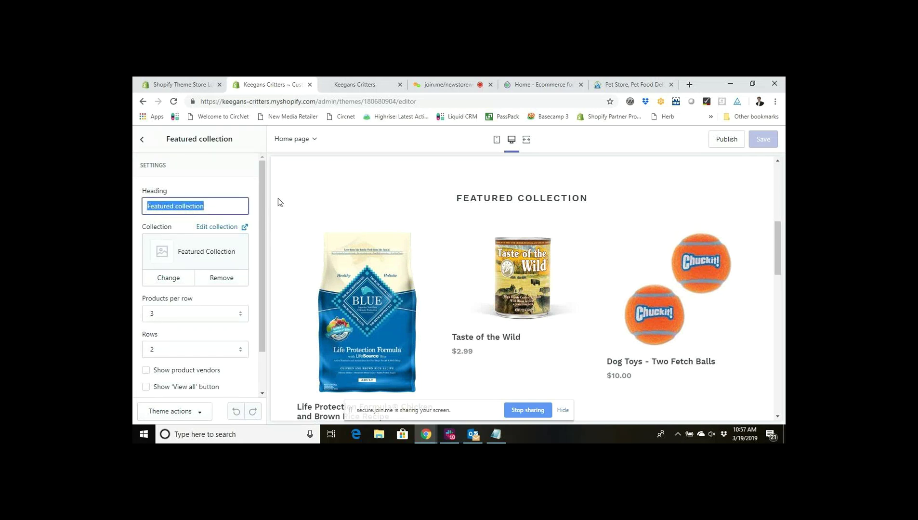
type("Feature")
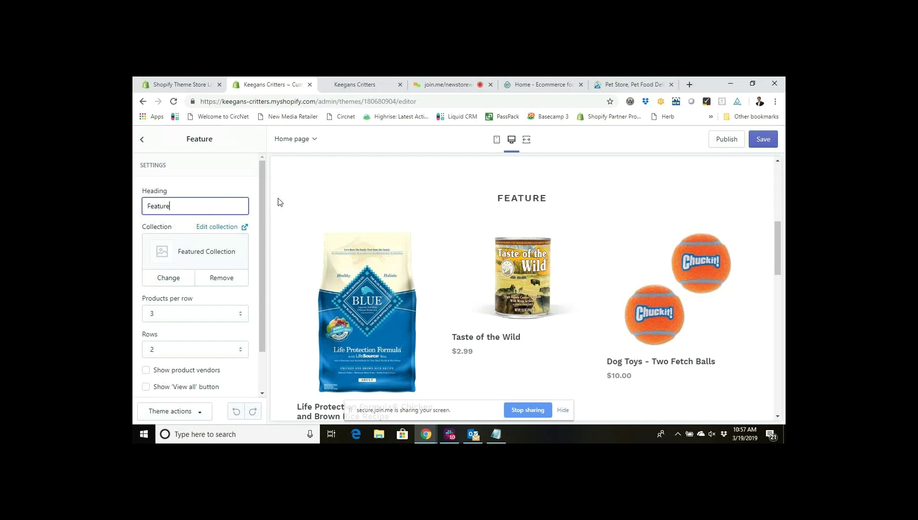
type("d Products")
key("BackSpace")
key("BackSpace")
key("BackSpace")
key("BackSpace")
key("BackSpace")
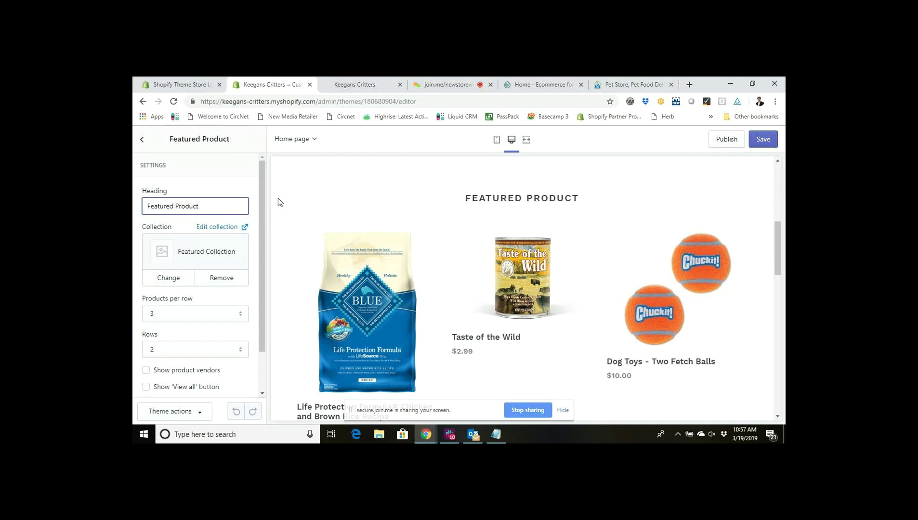
key("BackSpace")
key("BackSpace")
key("BackSpace")
key("BackSpace")
key("BackSpace")
key("BackSpace")
key("BackSpace")
key("BackSpace")
key("BackSpace")
key("BackSpace")
key("BackSpace")
key("BackSpace")
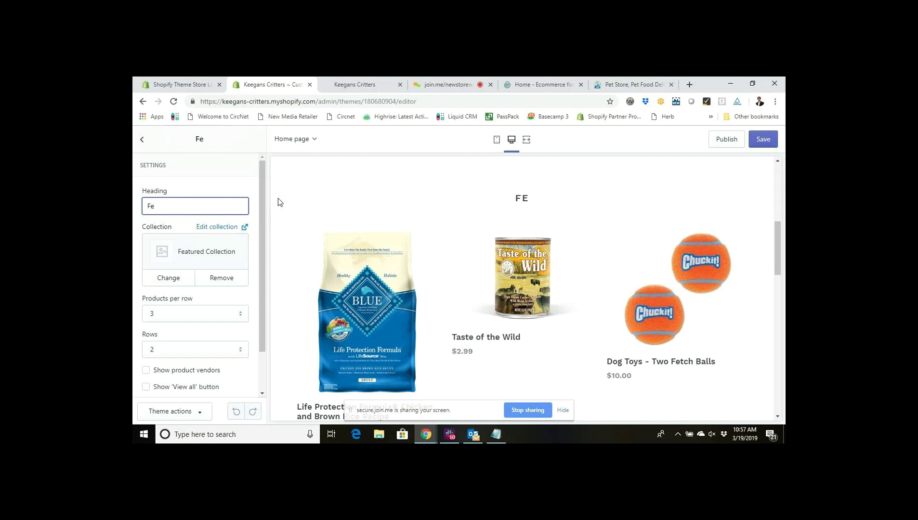
type("Sale Items")
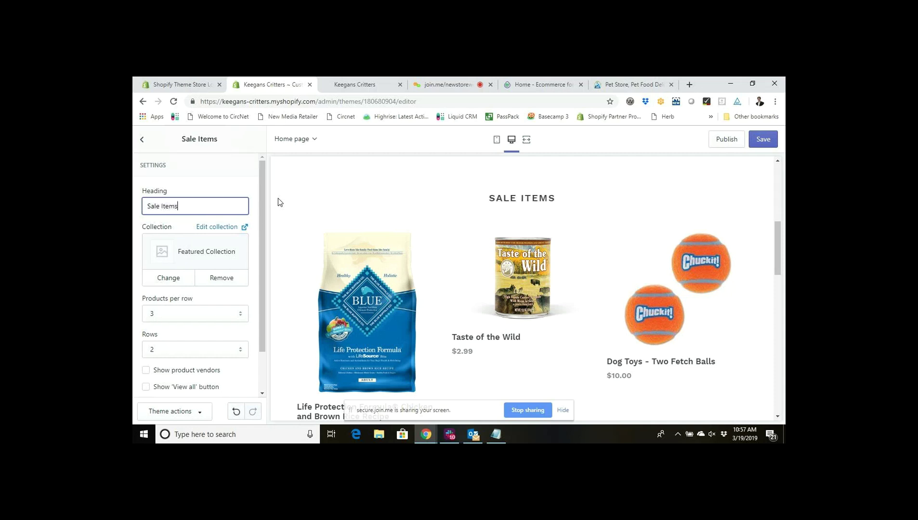
key("BackSpace")
key("BackSpace")
key("BackSpace")
key("BackSpace")
key("BackSpace")
key("BackSpace")
key("BackSpace")
key("BackSpace")
key("BackSpace")
key("BackSpace")
type("C")
key("BackSpace")
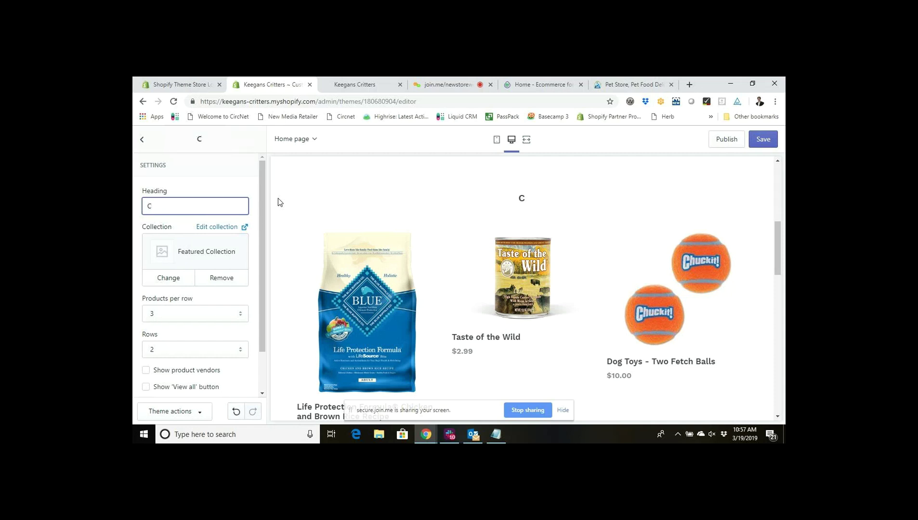
type("Top Pe")
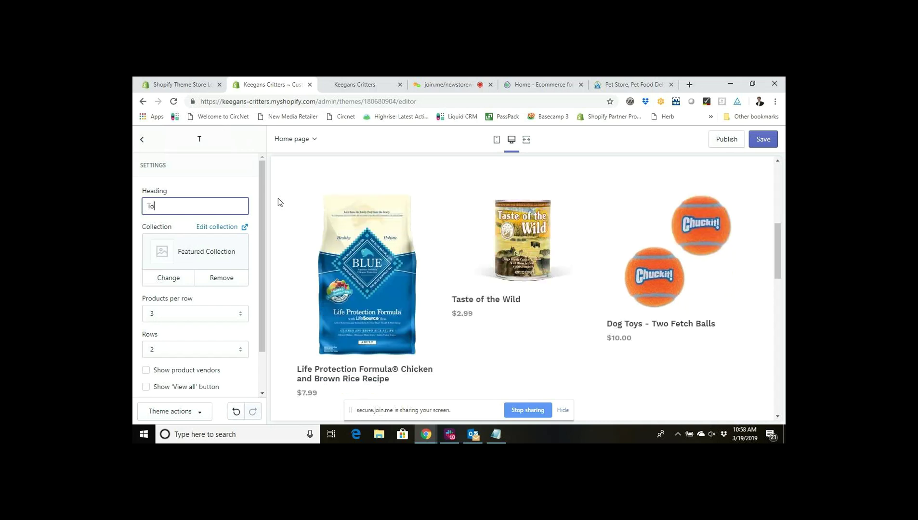
key("BackSpace")
key("BackSpace")
key("BackSpace")
type("Prodcuts")
key("BackSpace")
key("BackSpace")
key("BackSpace")
key("BackSpace")
type("uct")
key("BackSpace")
type("ts")
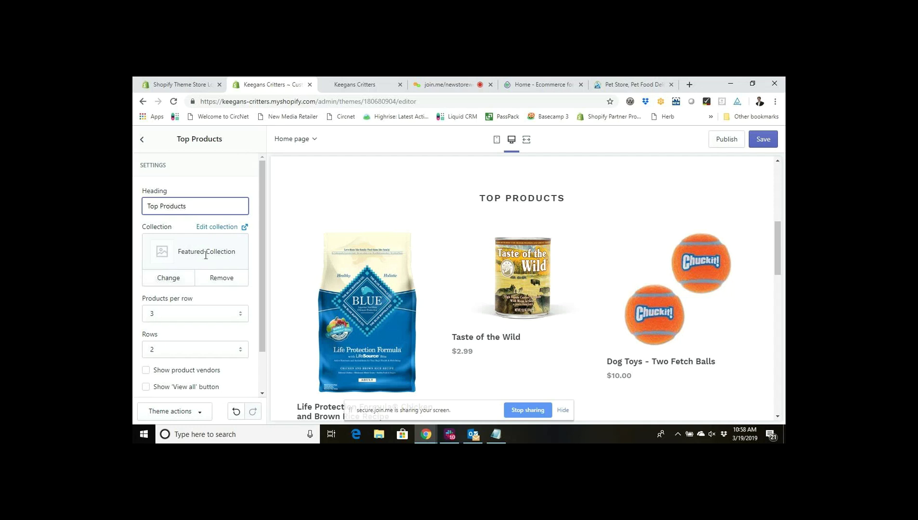
After trying Dog Toys and Featured Collection, set the section's collection to Dog Food.
left_click(166, 282)
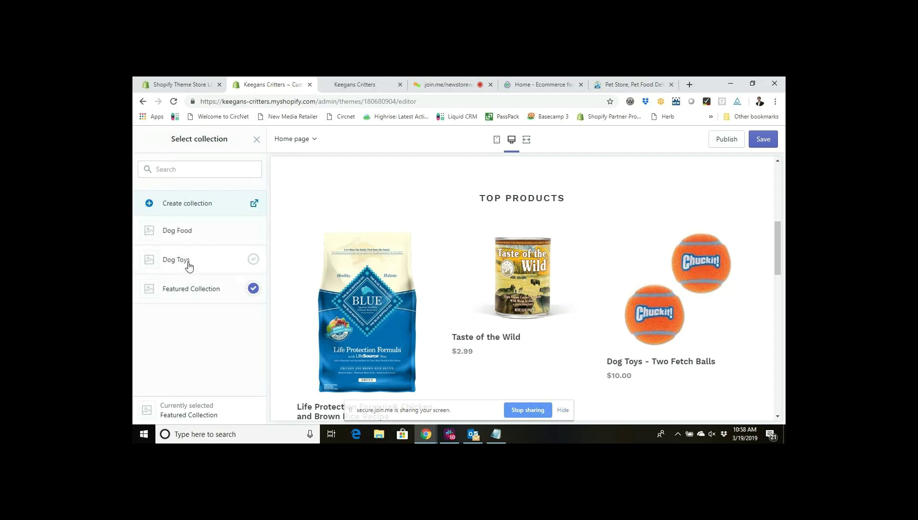
left_click(200, 236)
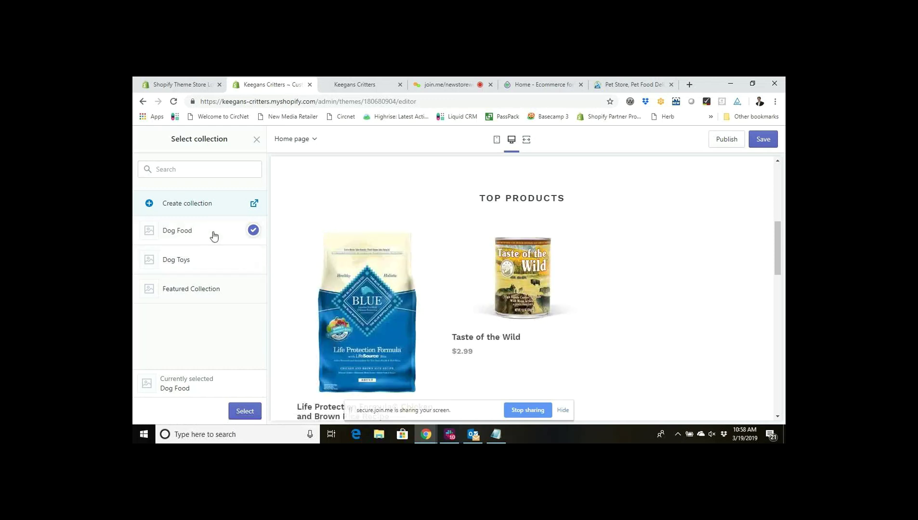
left_click(209, 264)
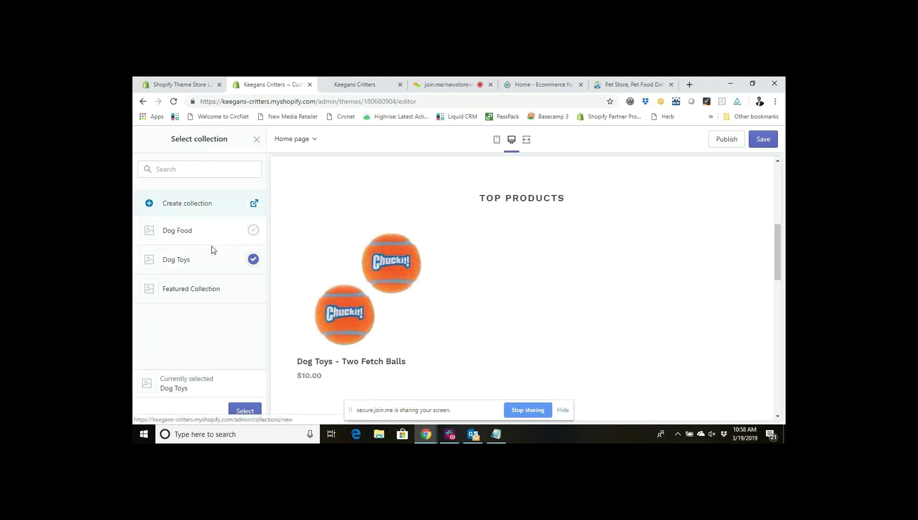
left_click(201, 293)
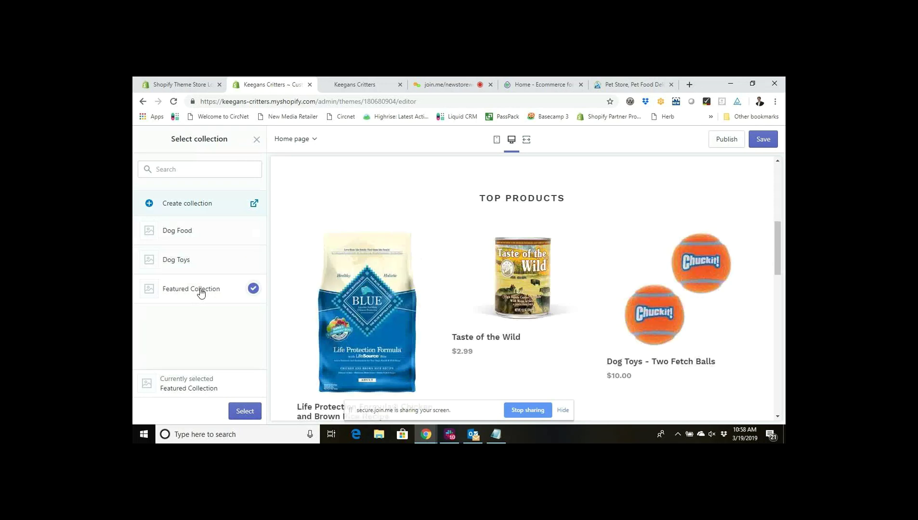
left_click(201, 260)
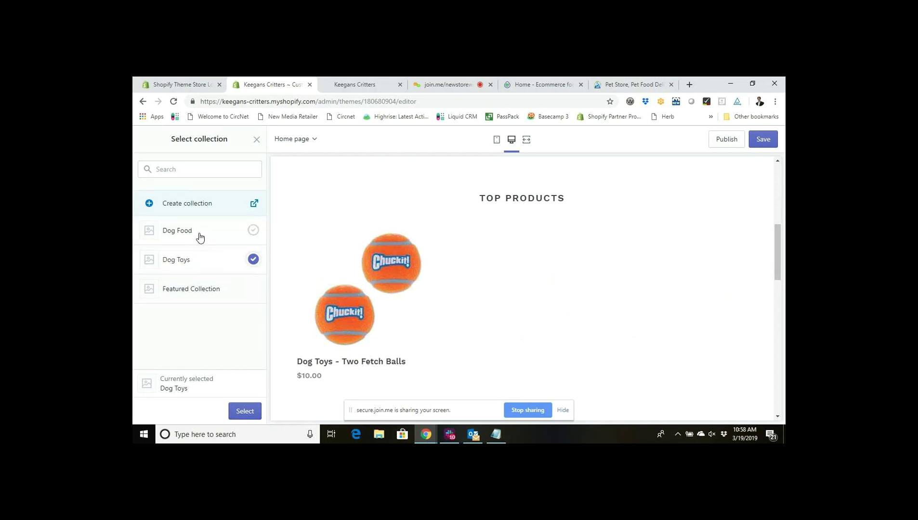
left_click(200, 238)
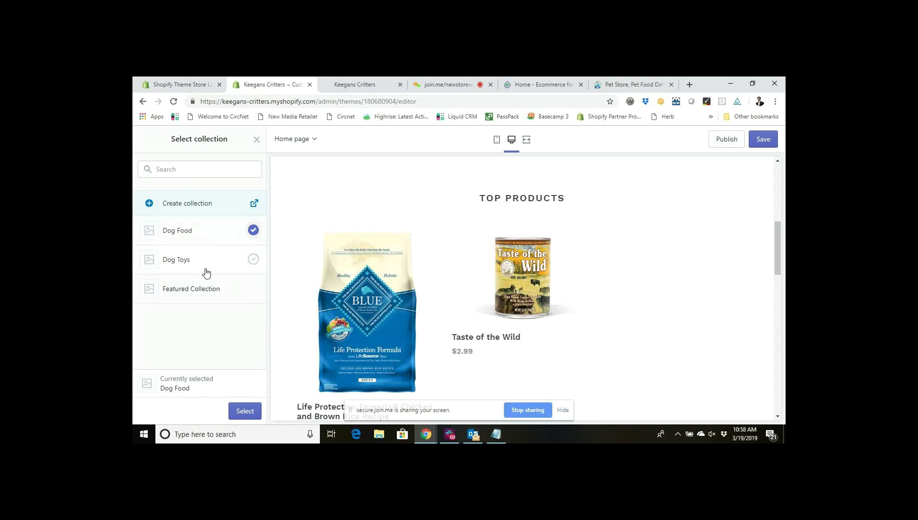
left_click(245, 412)
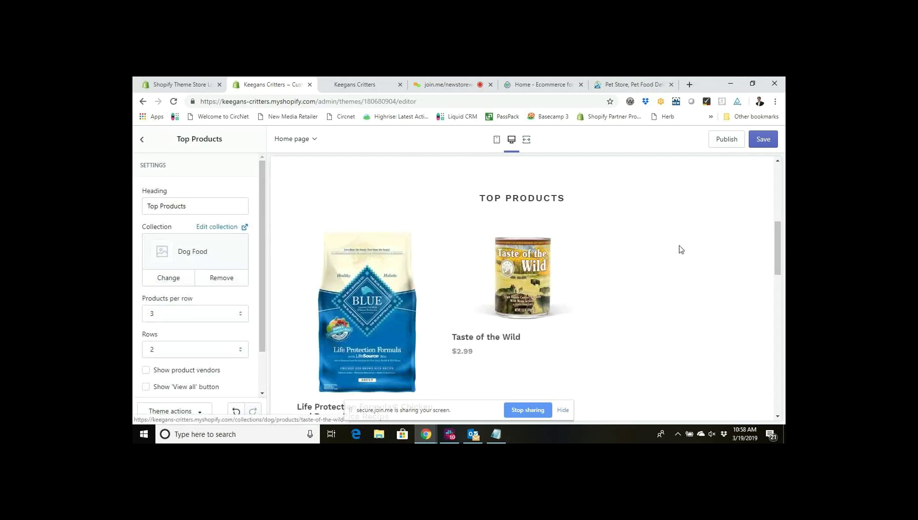
Save the Top Products change, exit the theme editor, and open the admin's product list.
left_click(771, 140)
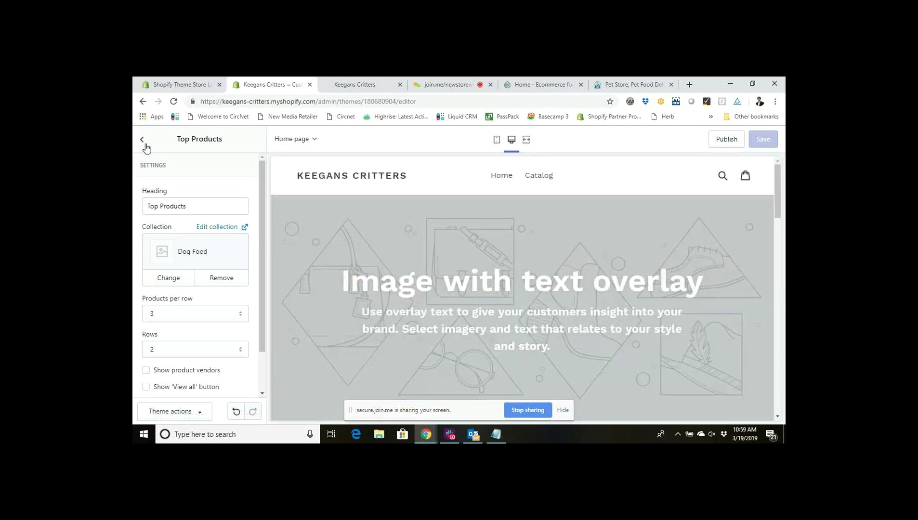
left_click(145, 145)
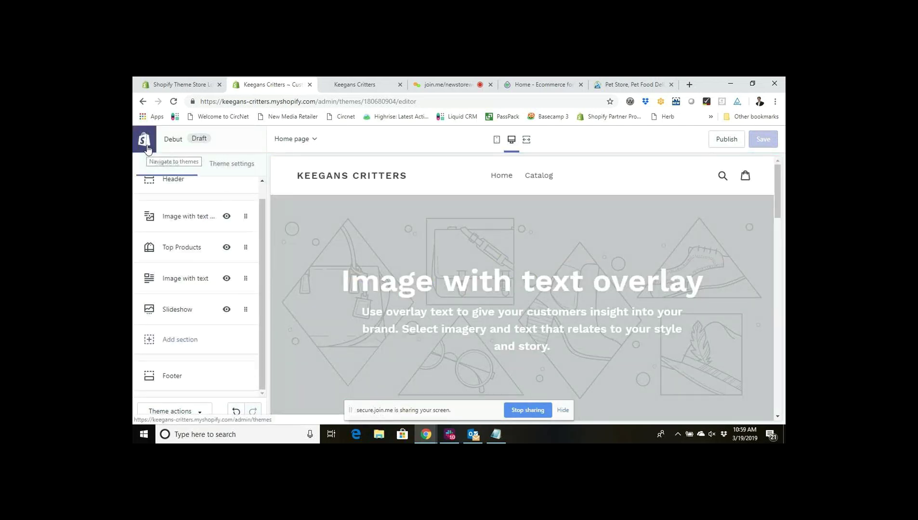
left_click(145, 141)
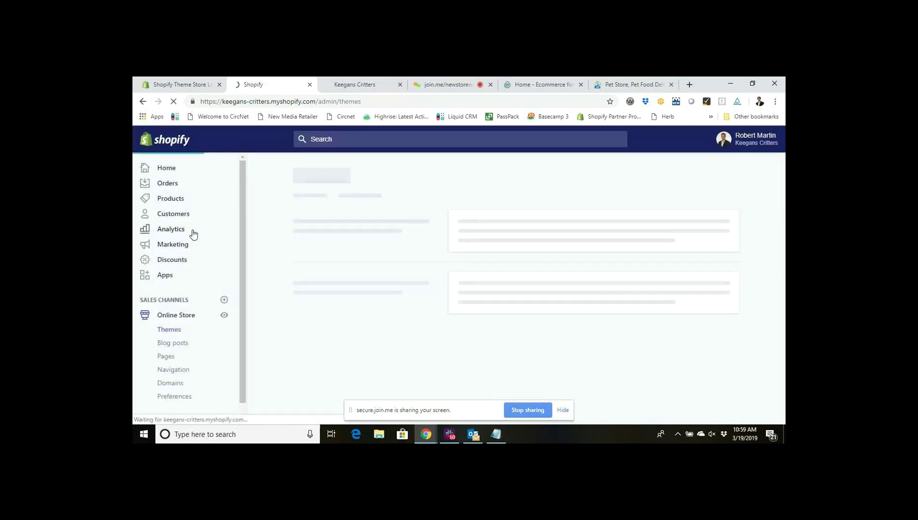
left_click(175, 199)
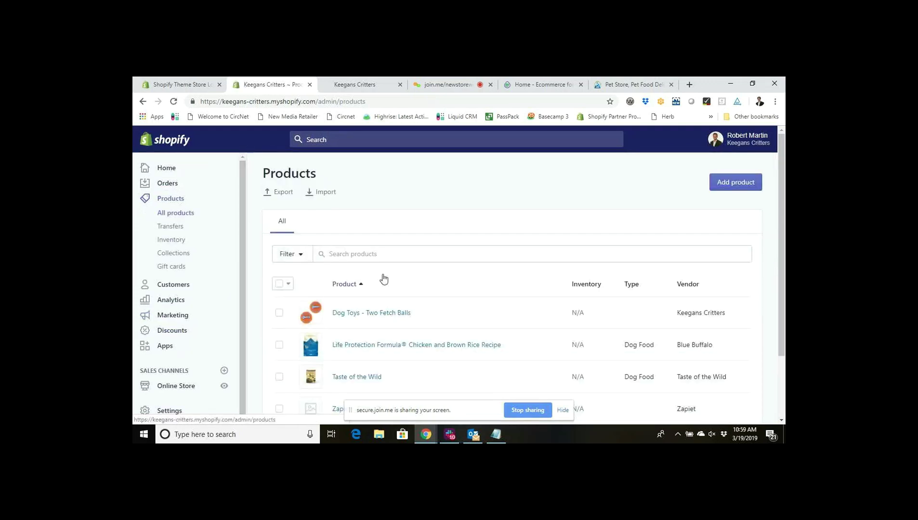
Open the Dog Food collection and add Dog Toys - Two Fetch Balls via a 'dog' product search.
left_click(190, 254)
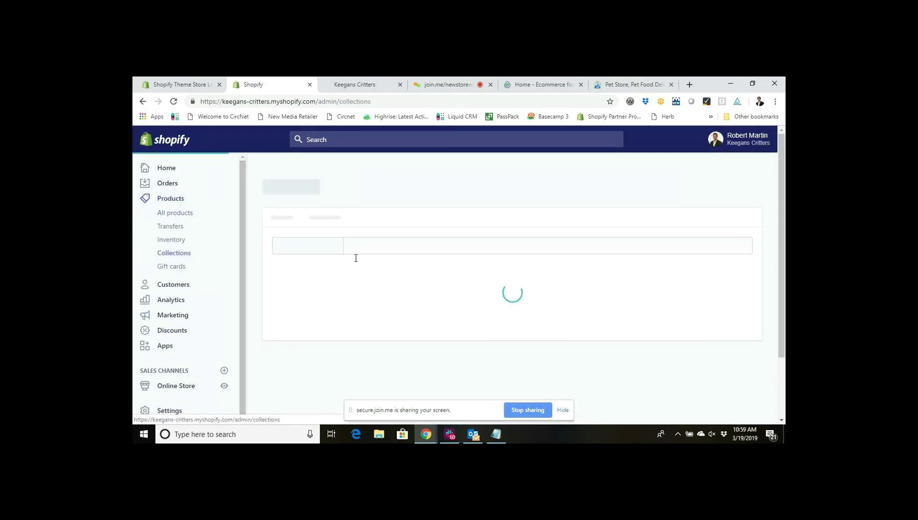
scroll(408, 269, "down", 1)
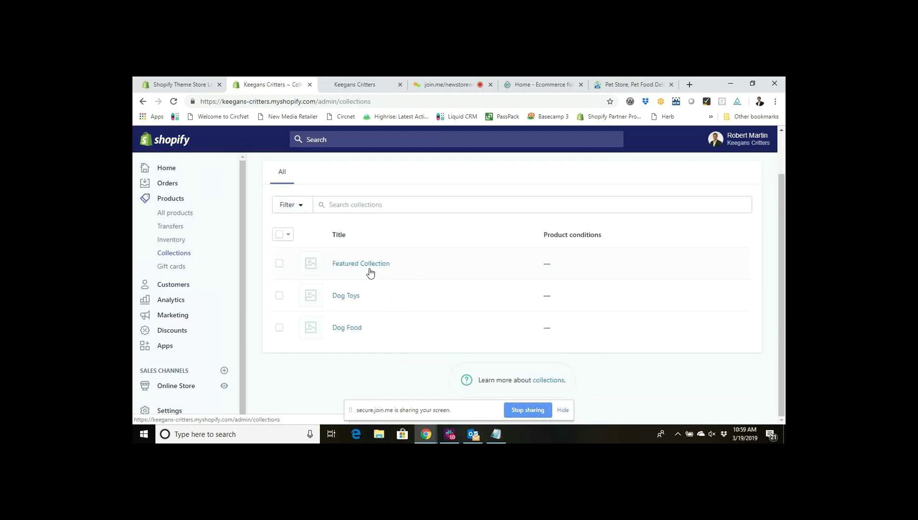
left_click(345, 328)
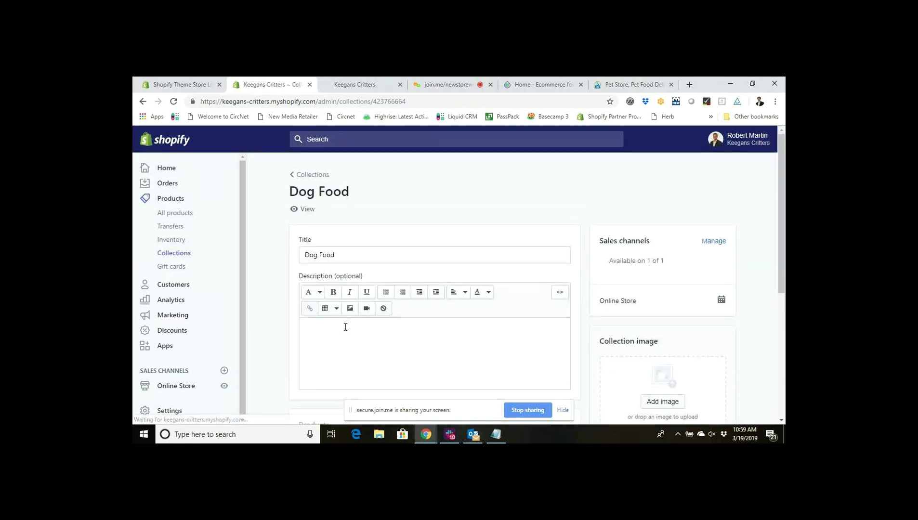
scroll(344, 326, "down", 4)
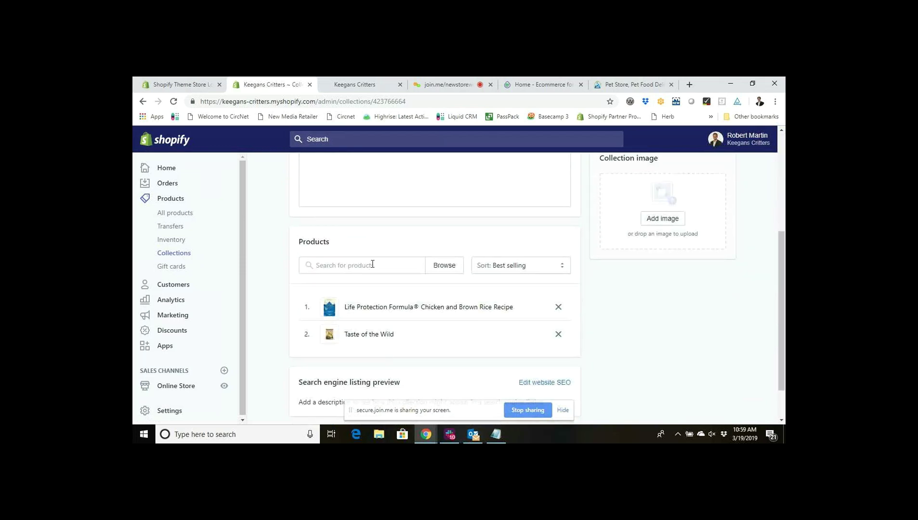
left_click(373, 261)
type("dog")
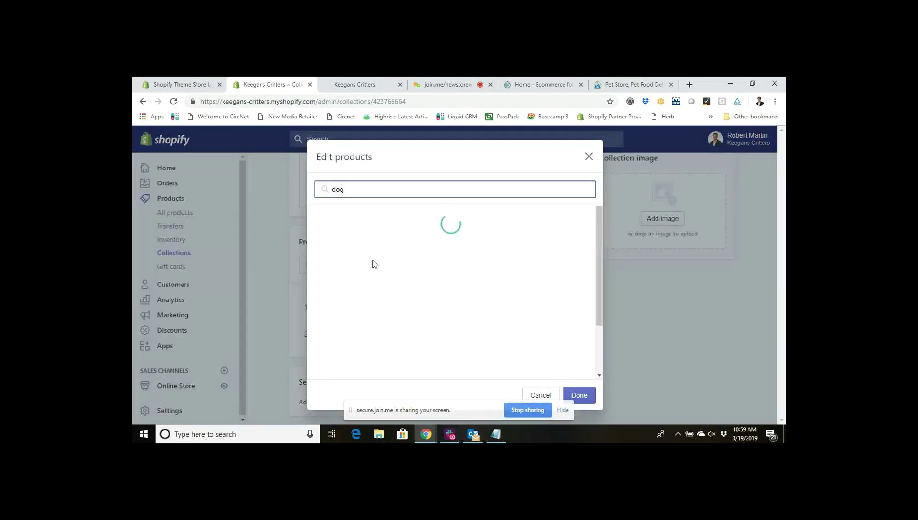
left_click(395, 228)
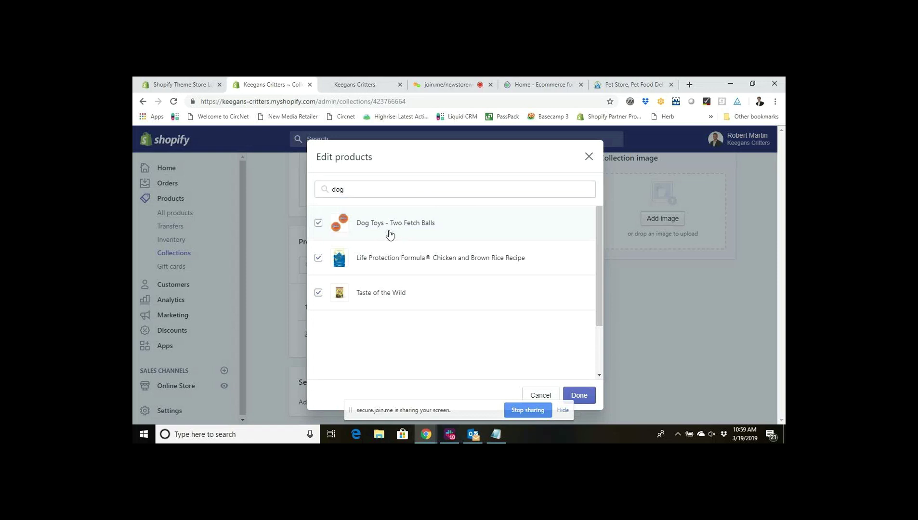
left_click(582, 403)
scroll(492, 347, "down", 1)
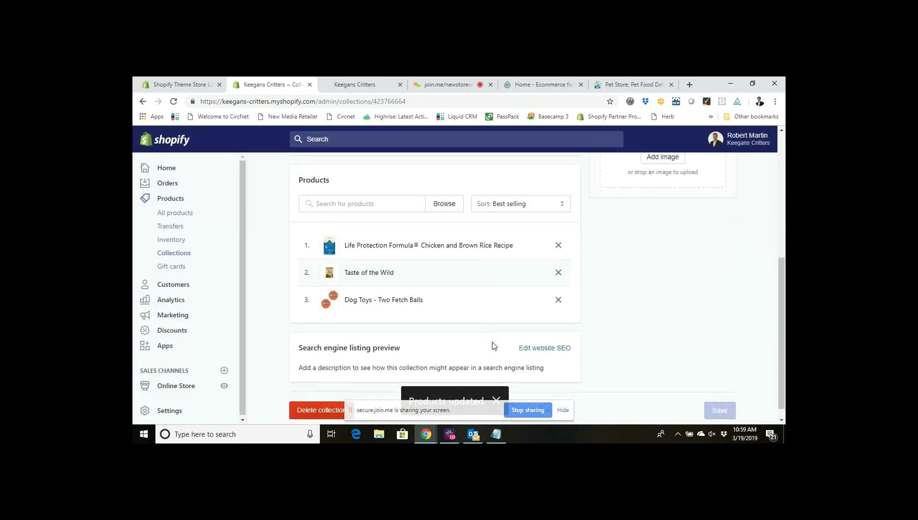
scroll(427, 290, "up", 2)
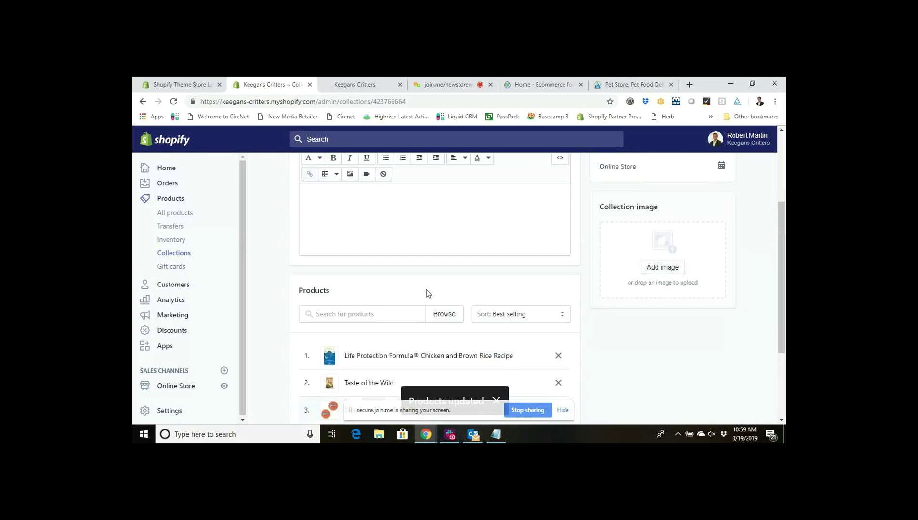
scroll(426, 291, "up", 3)
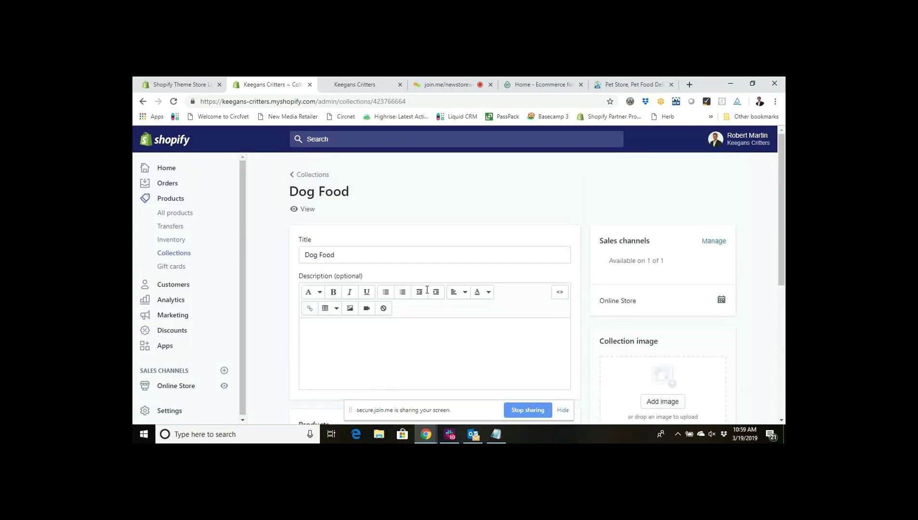
scroll(427, 294, "down", 5)
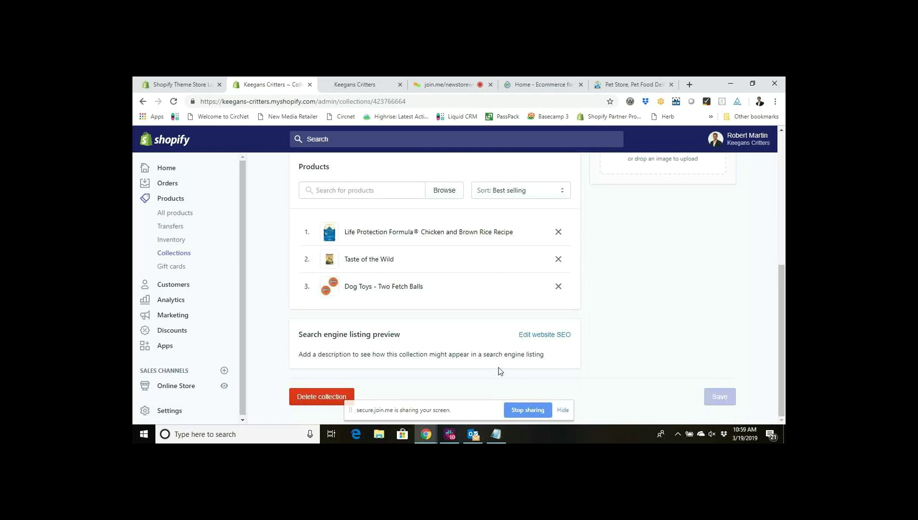
Open a storefront preview of the Pop theme from Online Store > Themes.
left_click(184, 391)
left_click(207, 346)
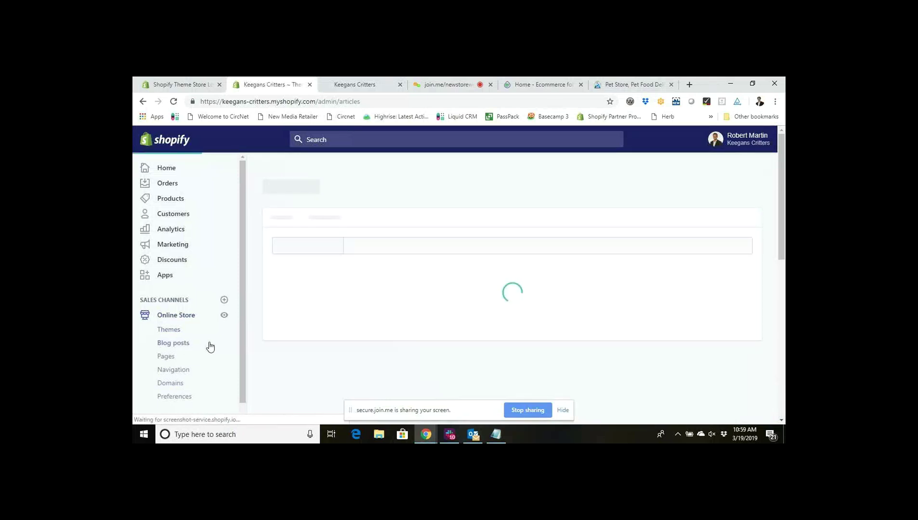
left_click(161, 331)
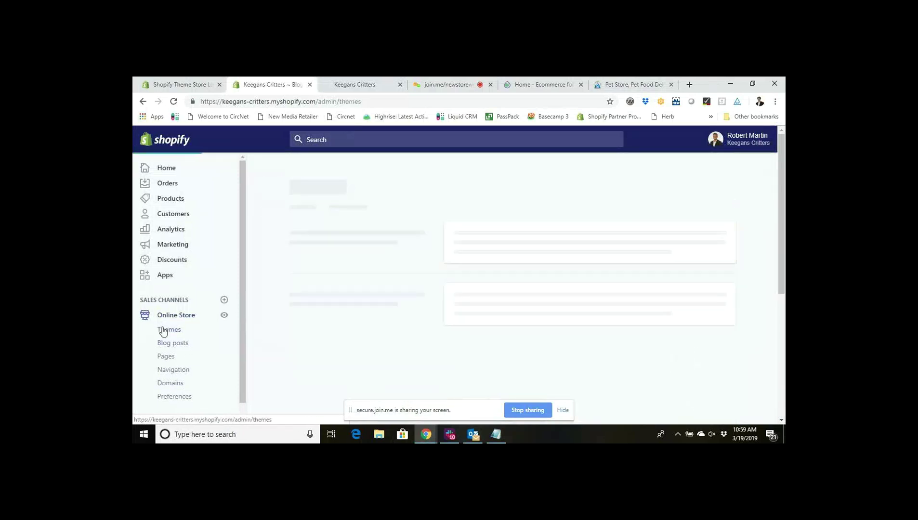
scroll(417, 304, "down", 5)
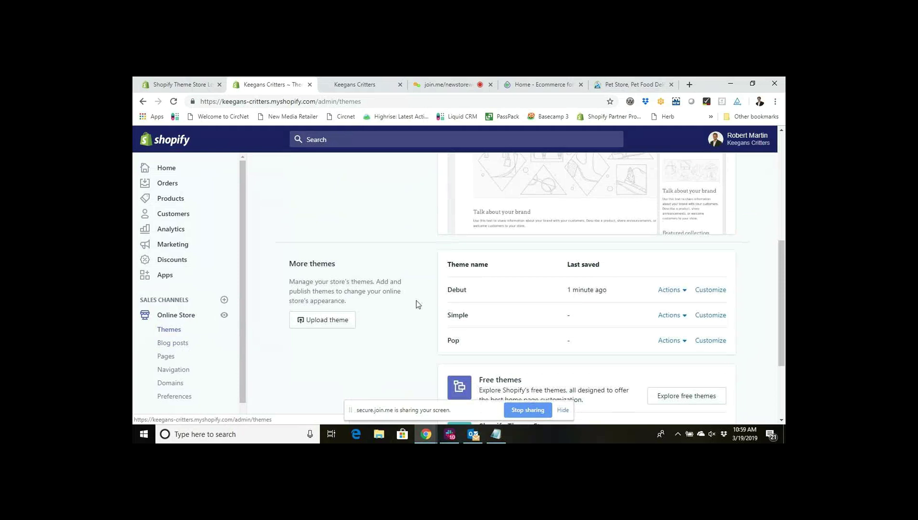
left_click(670, 340)
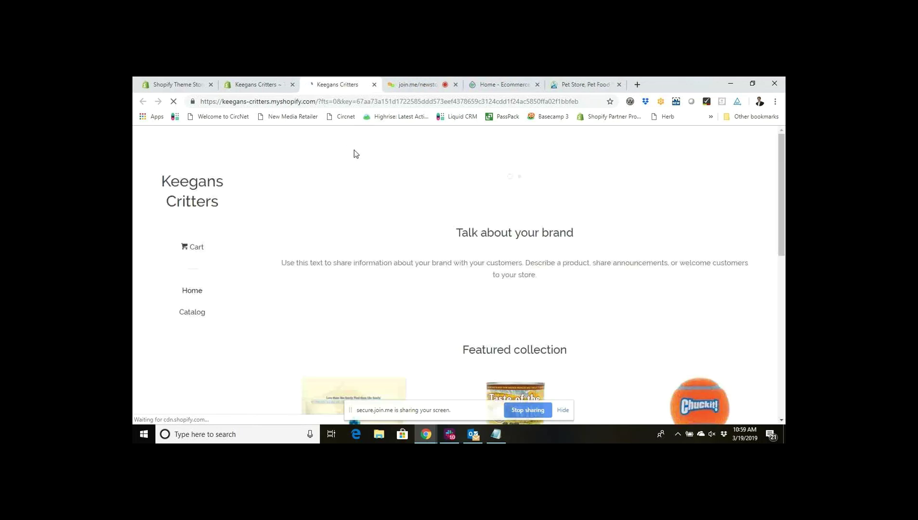
Check the Featured collection's dog food and dog toy products, then return to the join.me meeting.
scroll(386, 216, "down", 3)
scroll(386, 217, "down", 5)
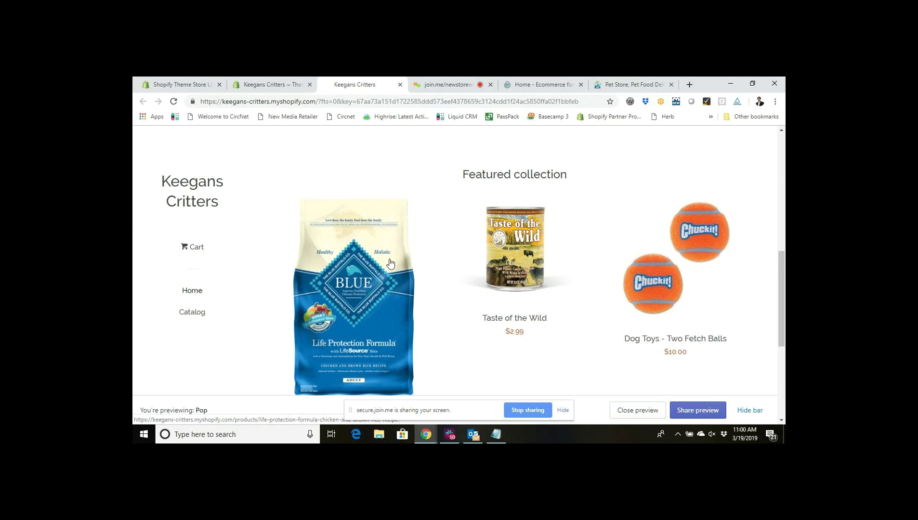
left_click(441, 85)
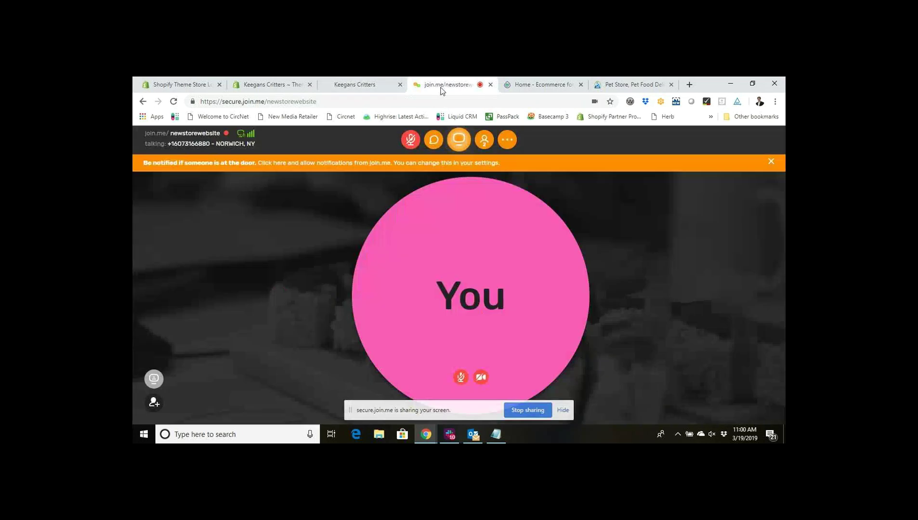